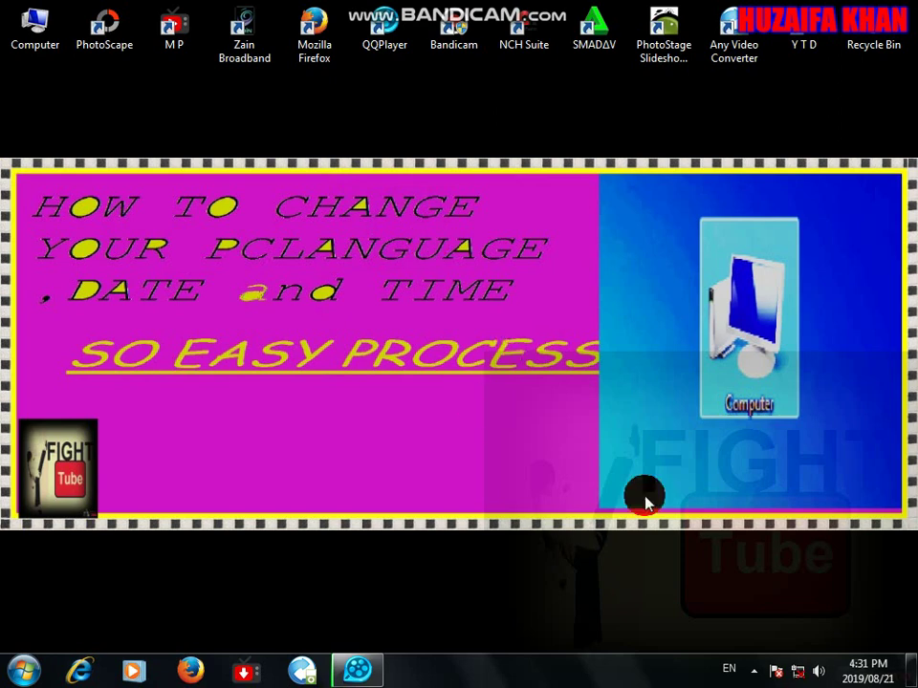
Search the computer for "language" and open the Region and Language settings.
left_click(23, 670)
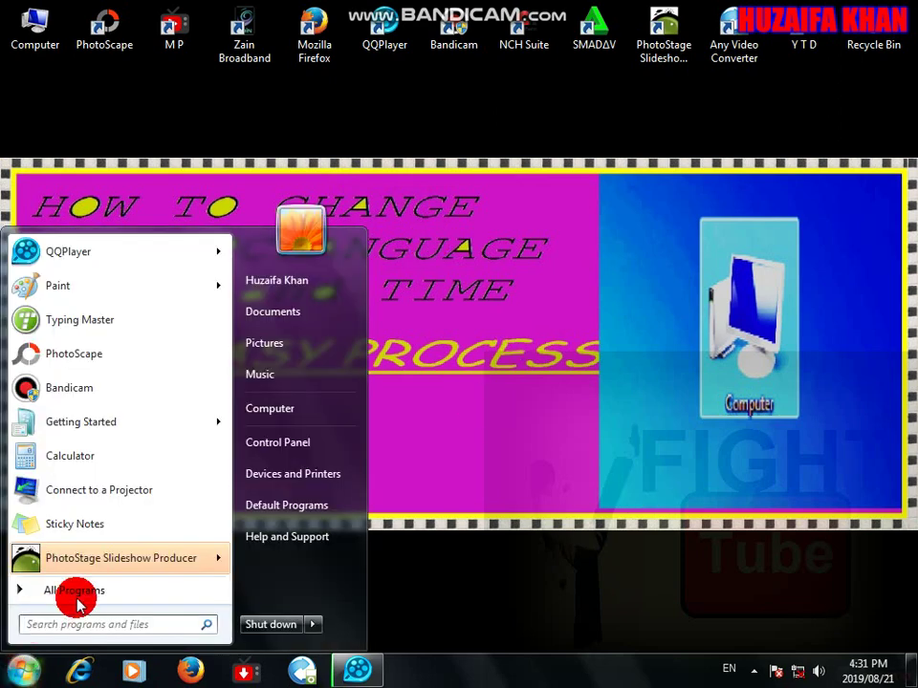
type("lang")
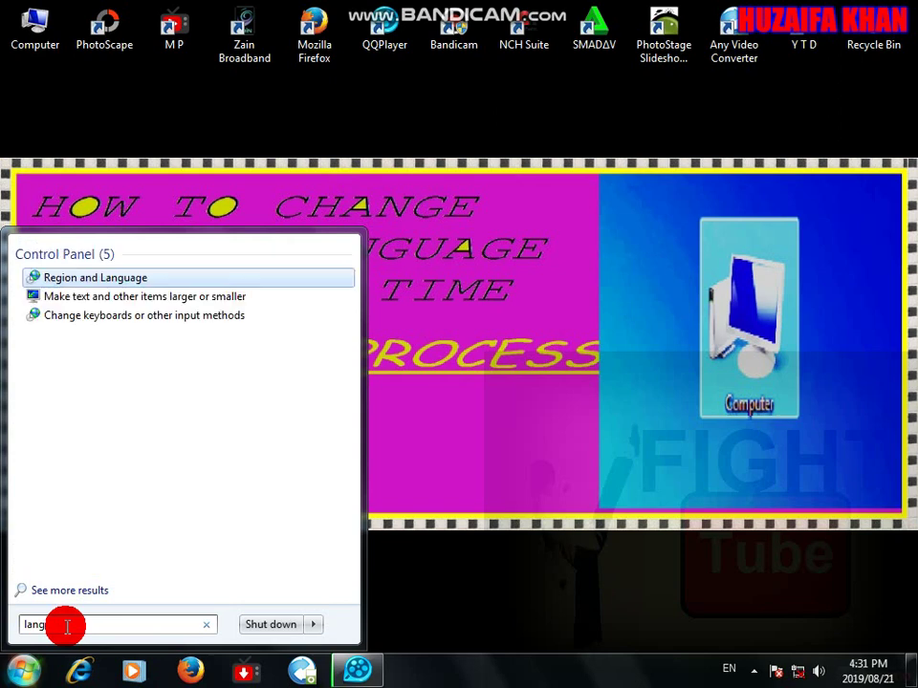
type("uage")
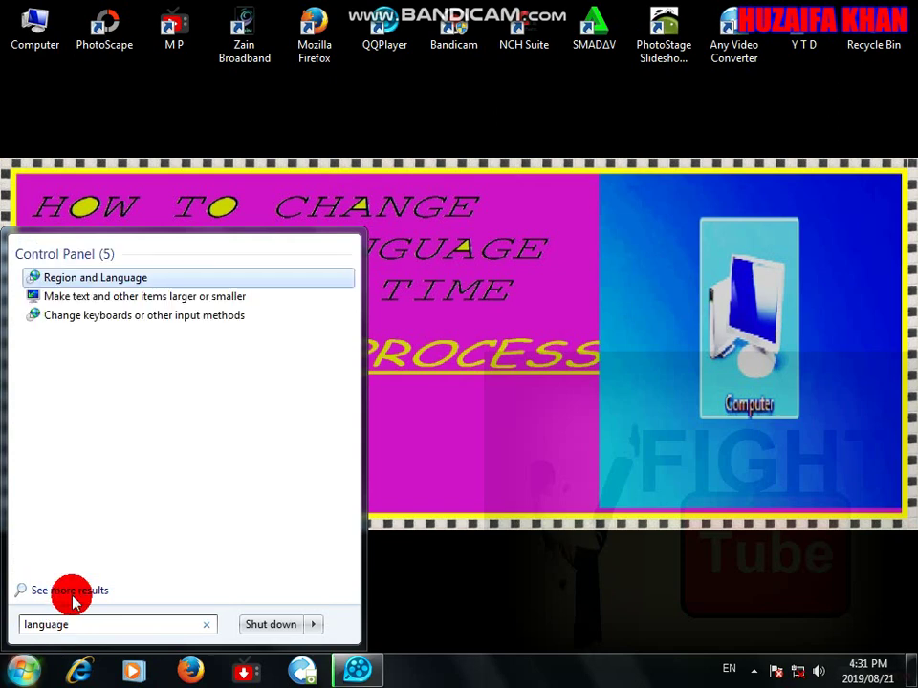
left_click(145, 277)
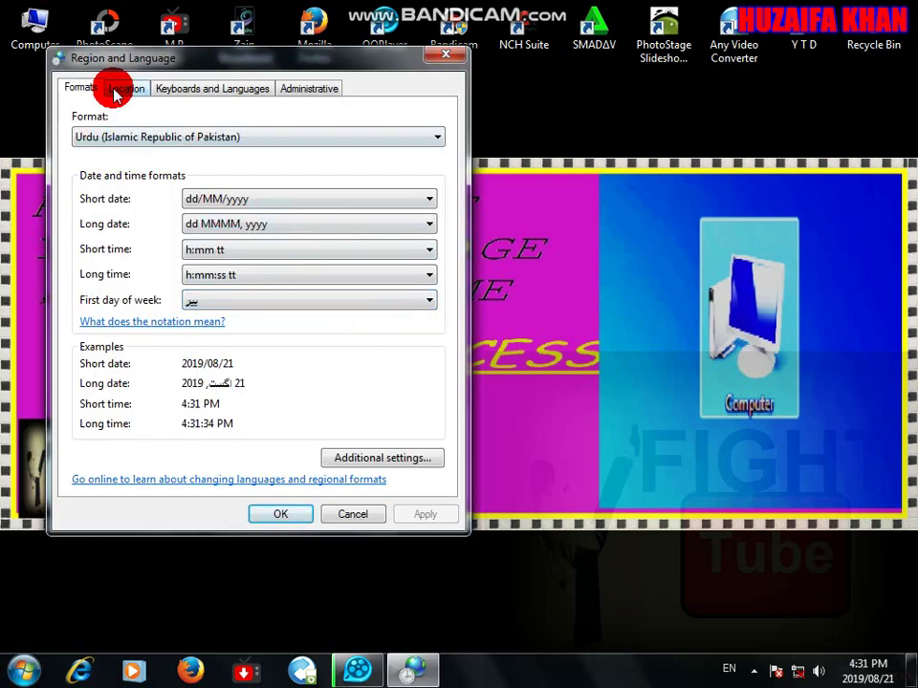
Review the location settings and the keyboard and language settings, and return to the regional formats.
left_click(119, 90)
left_click(215, 89)
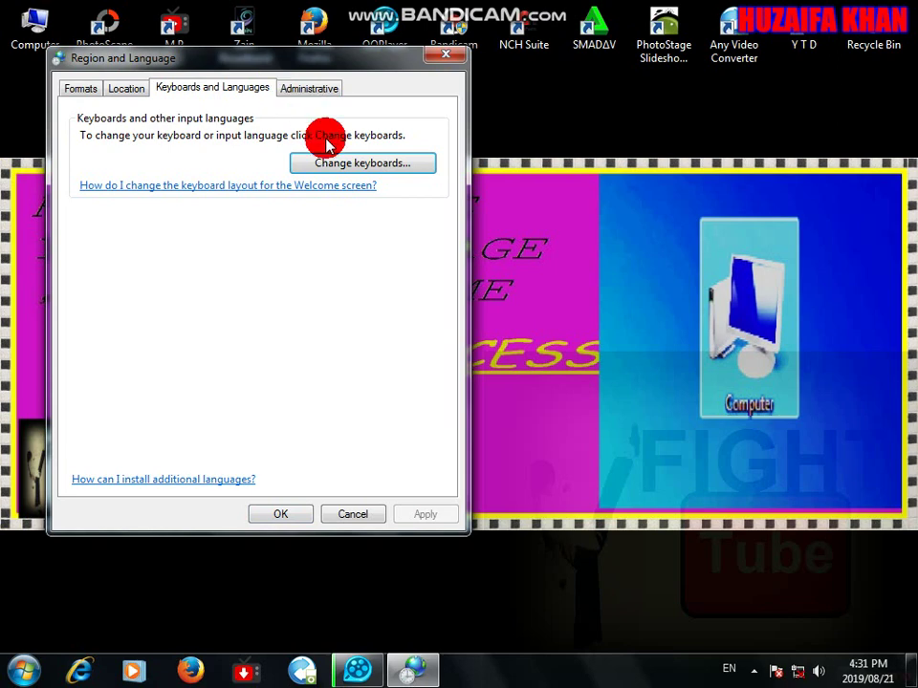
left_click(82, 90)
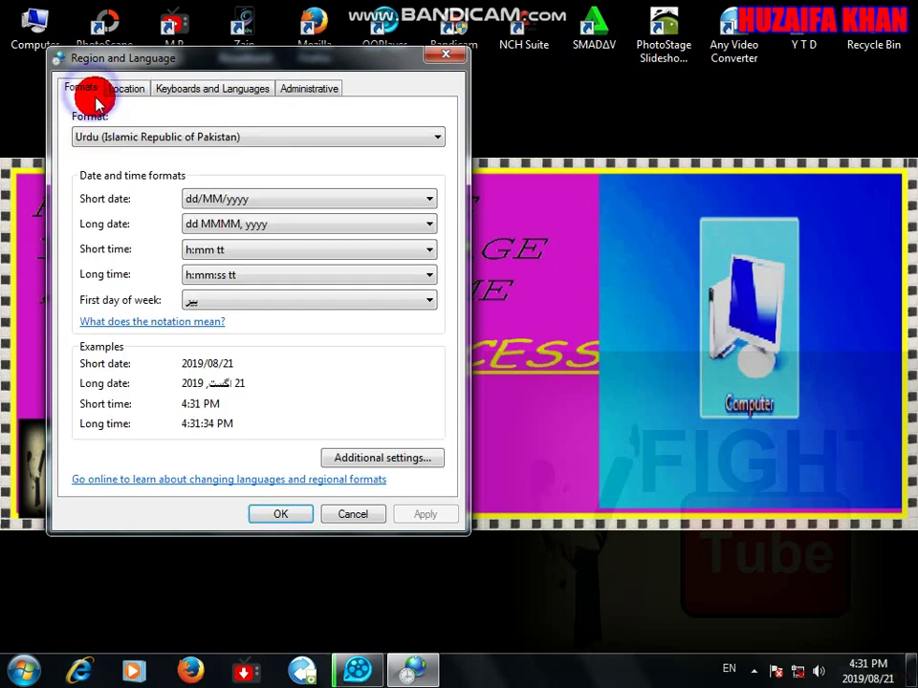
Set the regional format to English (United States).
left_click(237, 139)
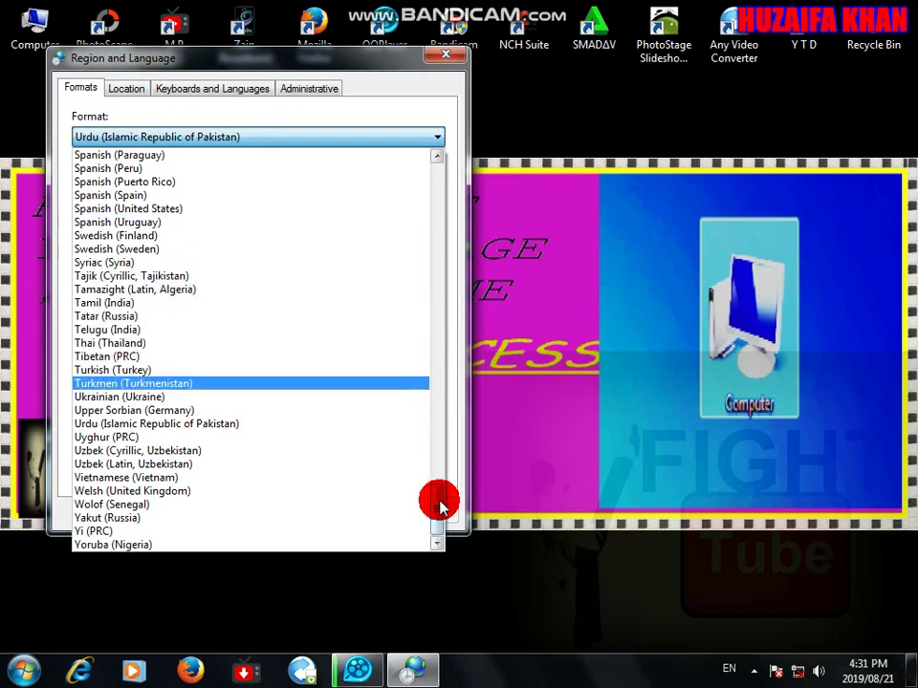
left_click_drag(436, 502, 430, 176)
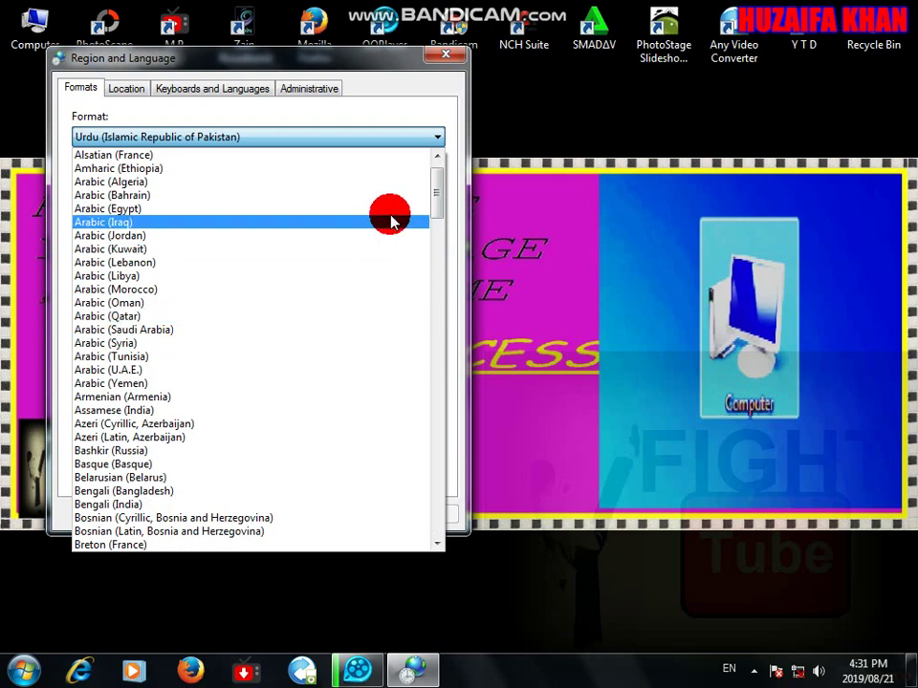
left_click_drag(435, 209, 427, 279)
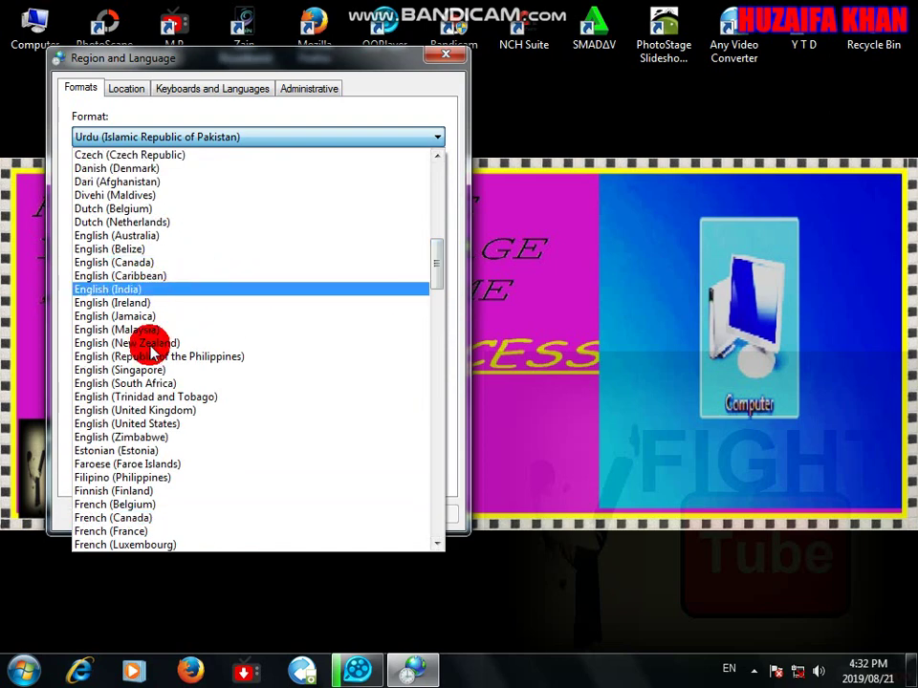
left_click_drag(150, 352, 146, 264)
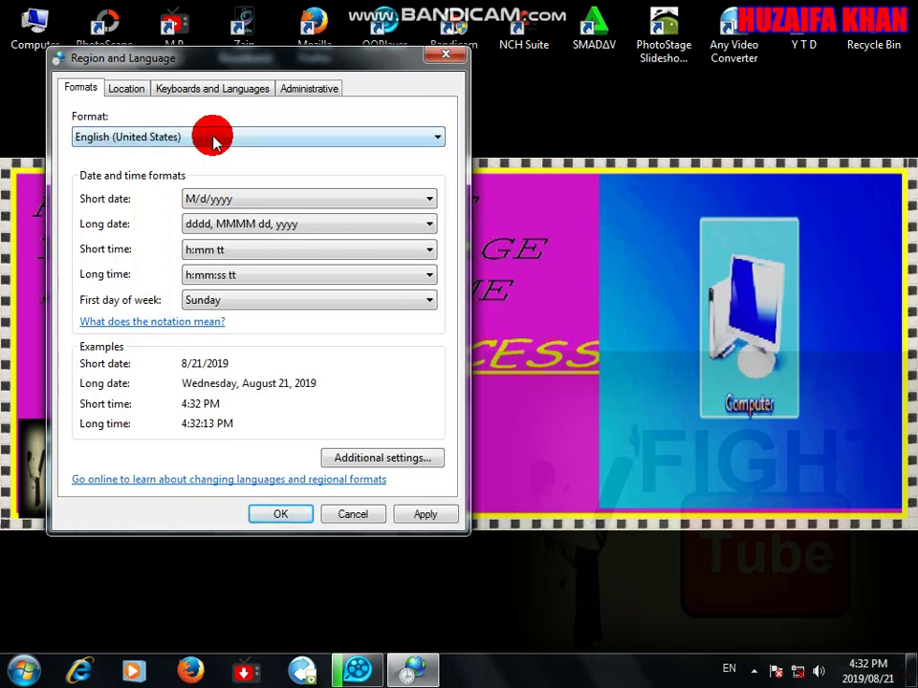
Set the regional format to Pashto (Afghanistan) and confirm the Region and Language settings.
left_click_drag(212, 141, 438, 286)
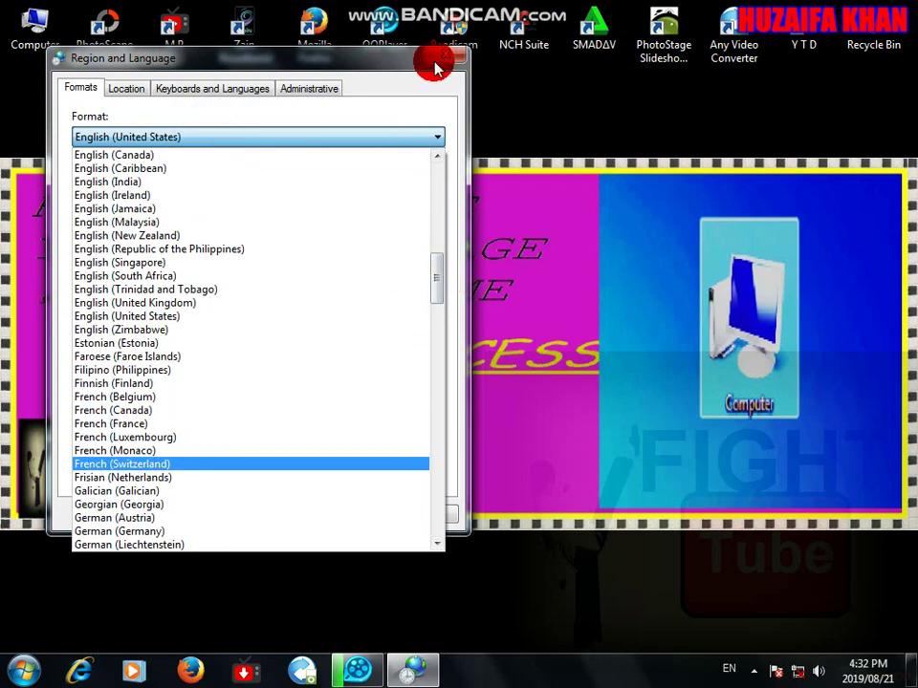
left_click_drag(435, 67, 421, 423)
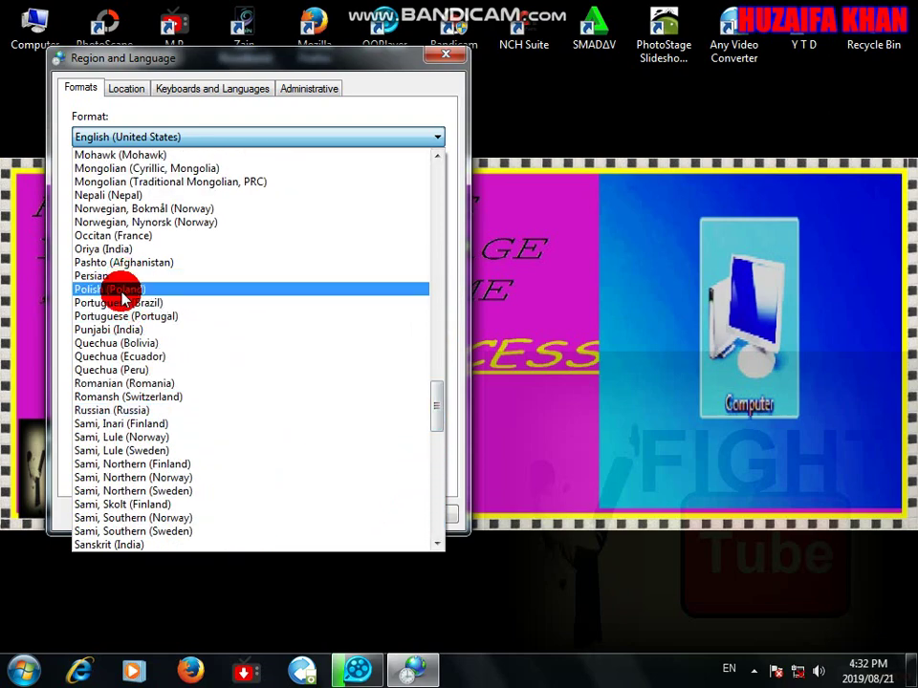
left_click(99, 262)
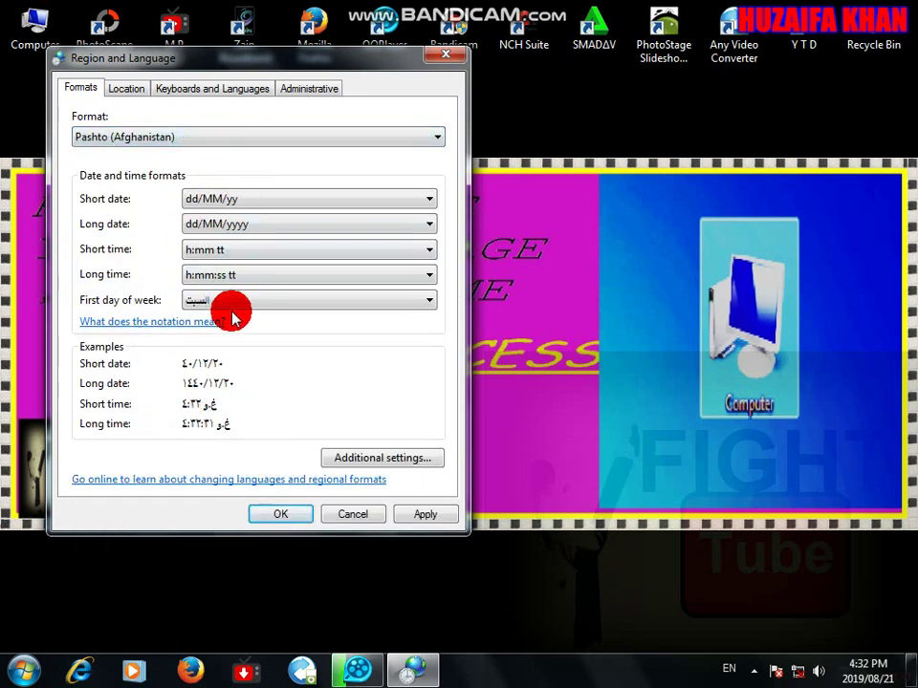
left_click(283, 513)
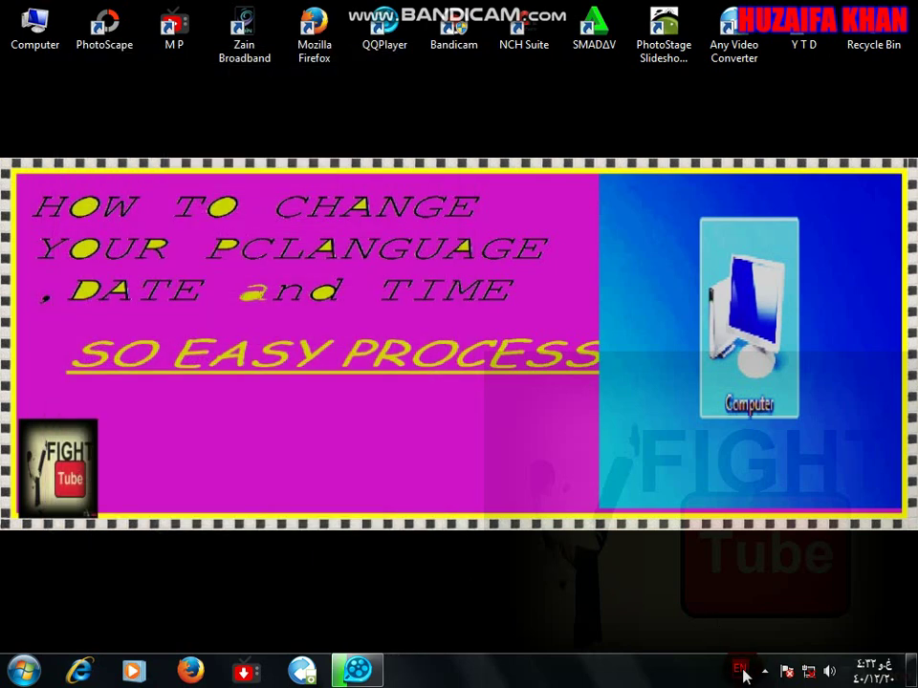
Switch the input language on the desktop to Pashto (Afghanistan).
left_click(741, 668)
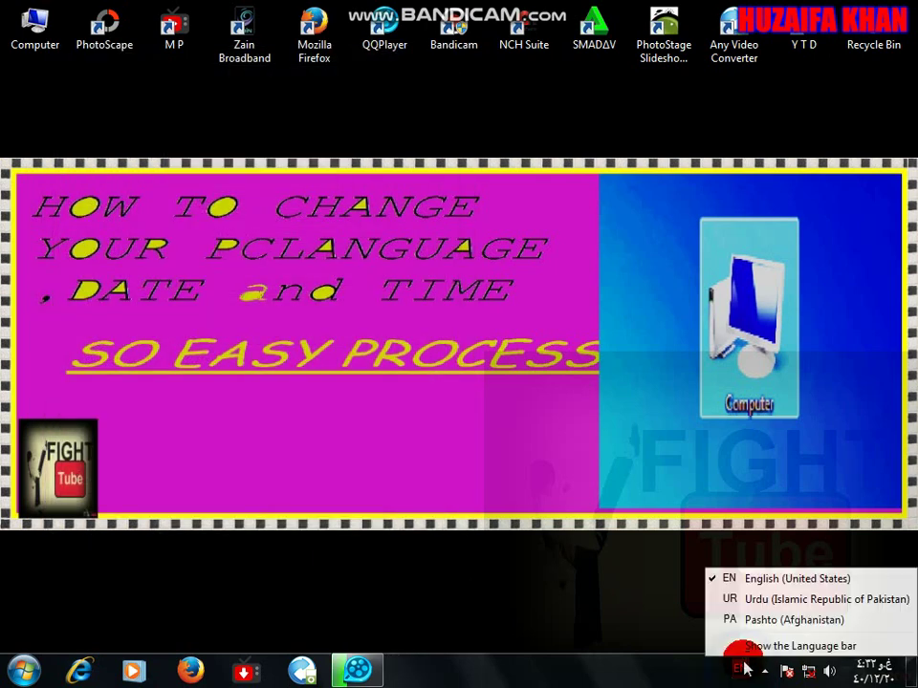
left_click(748, 615)
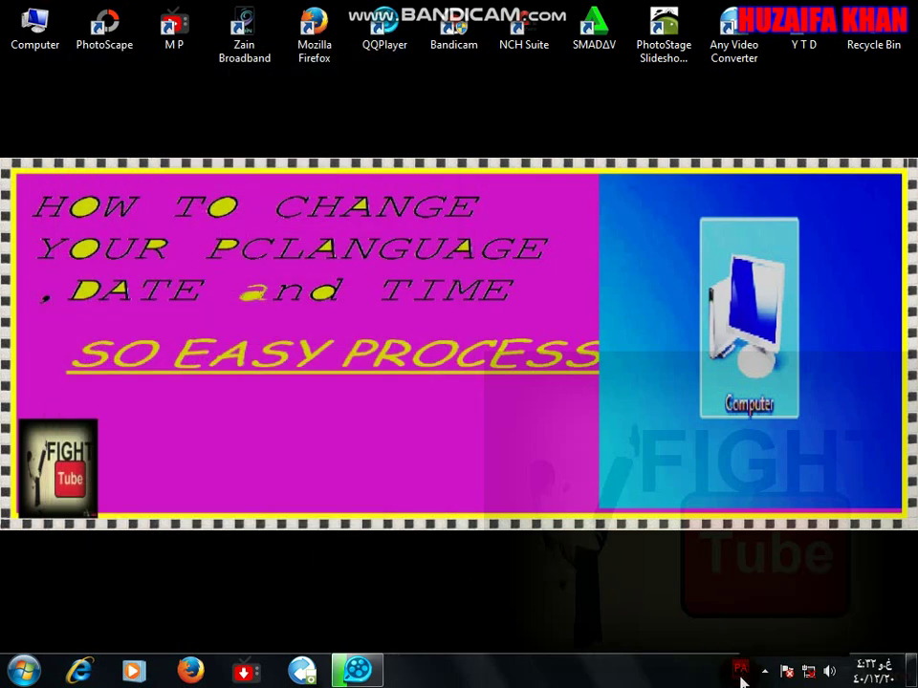
left_click(741, 669)
left_click(740, 613)
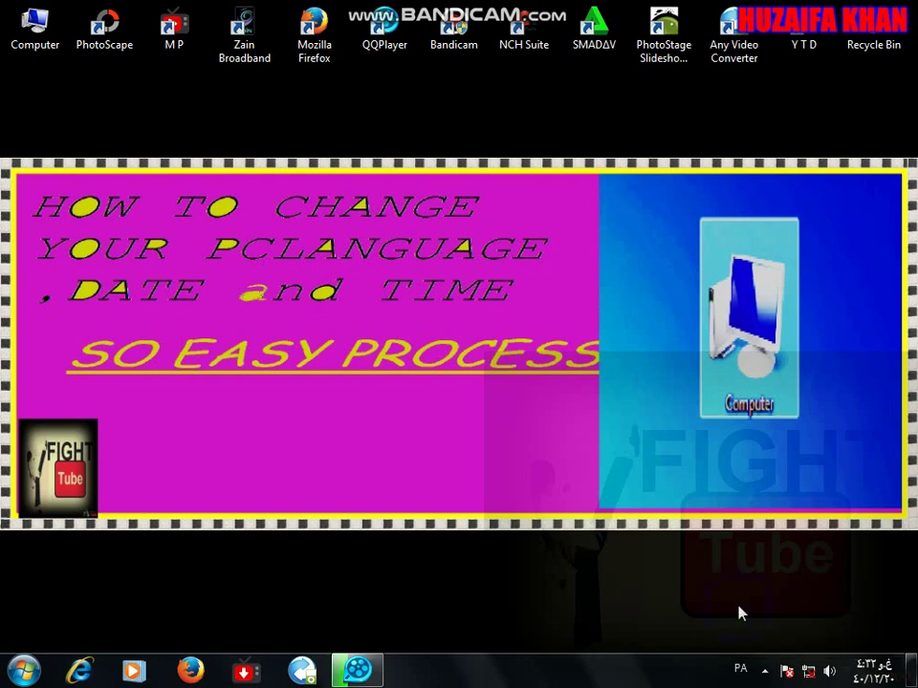
Refresh the desktop three times.
right_click(346, 201)
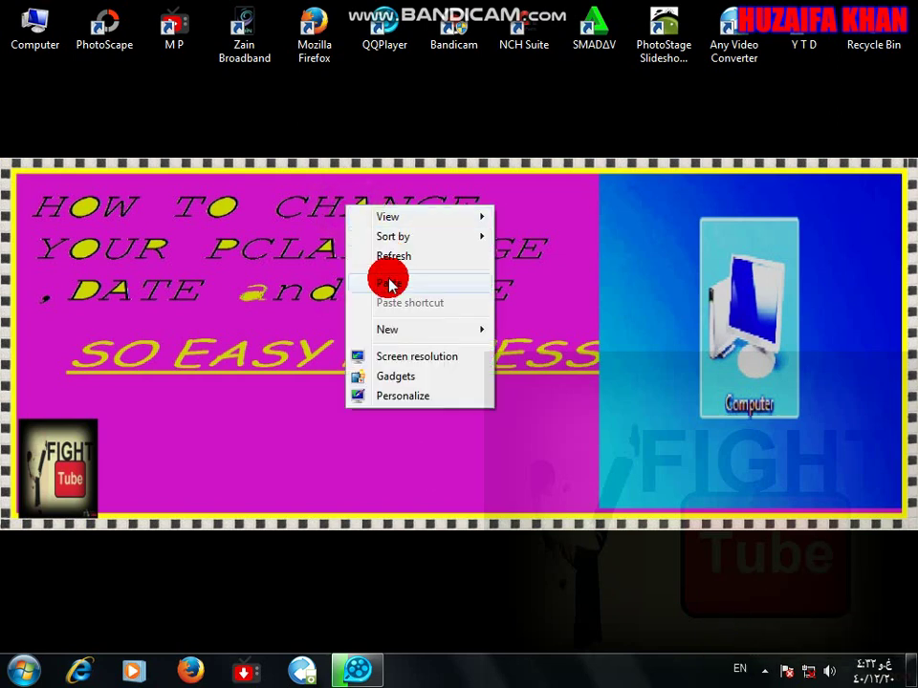
left_click(368, 256)
right_click(367, 250)
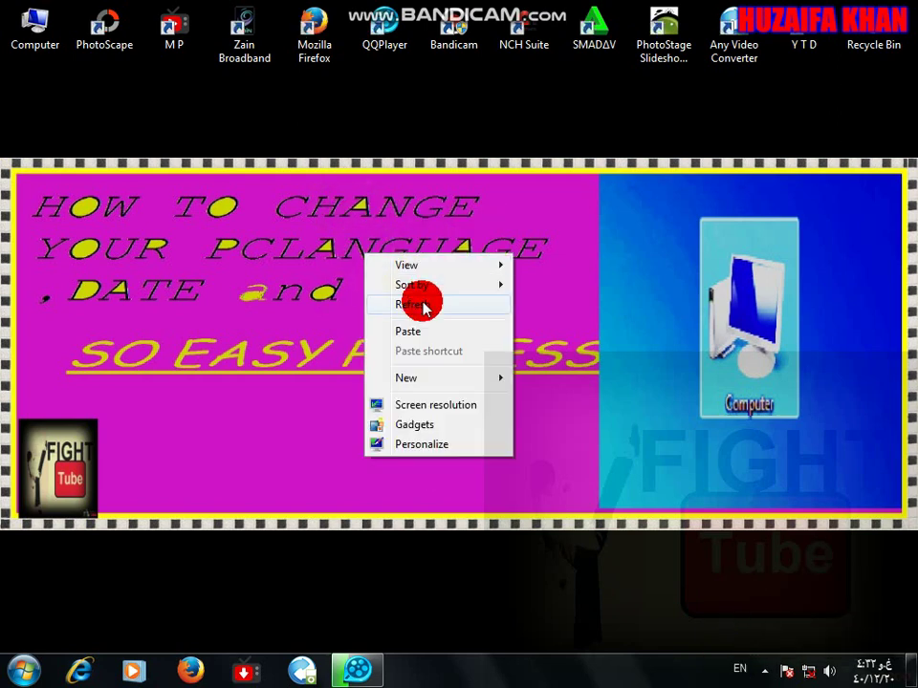
left_click(427, 299)
right_click(353, 211)
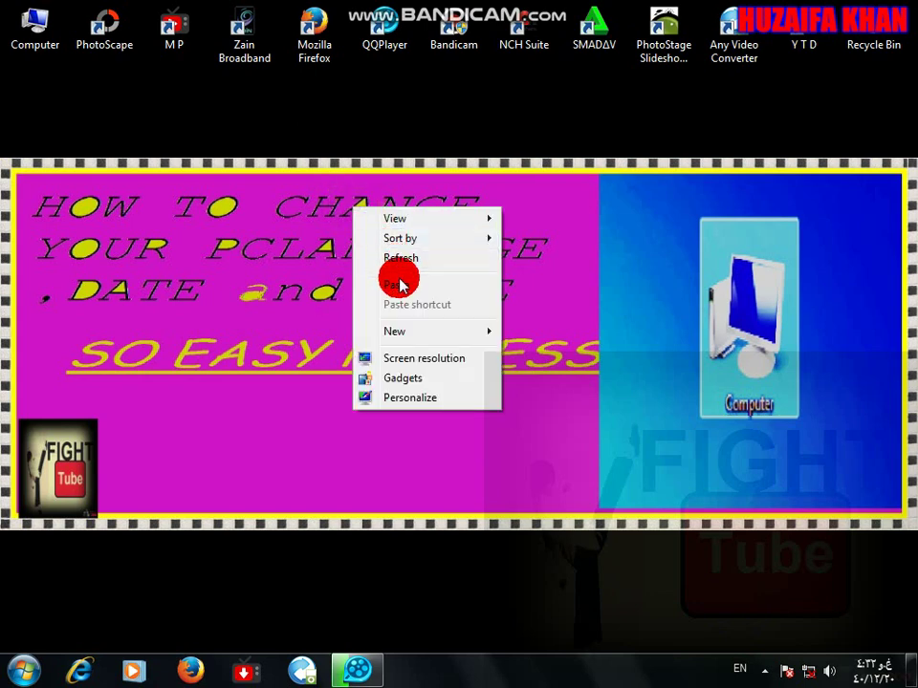
left_click(405, 260)
Open Paint and draw a text box about 346 by 150 px on the blank canvas.
left_click(26, 672)
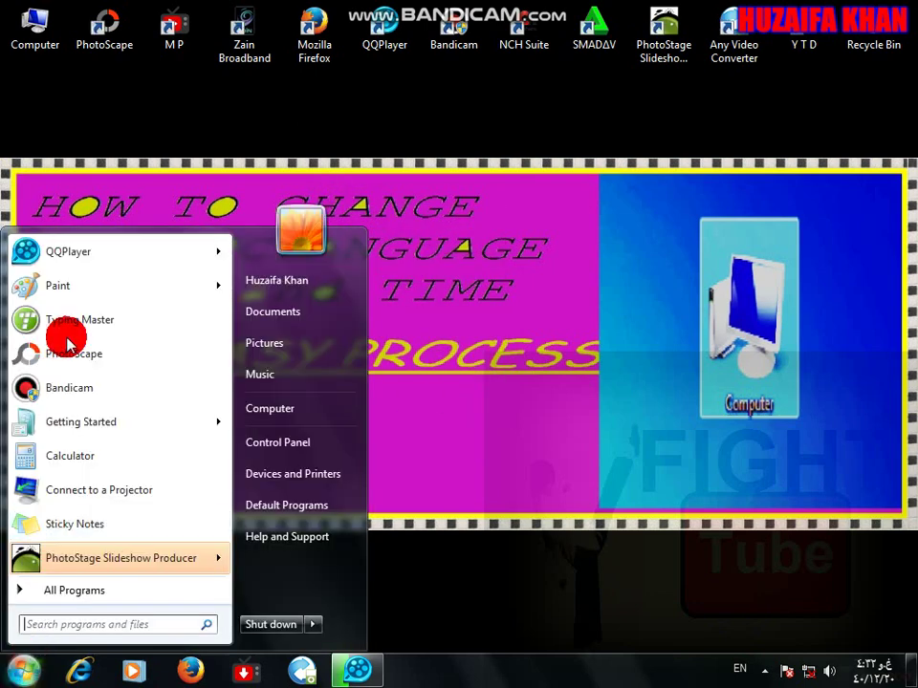
left_click(109, 303)
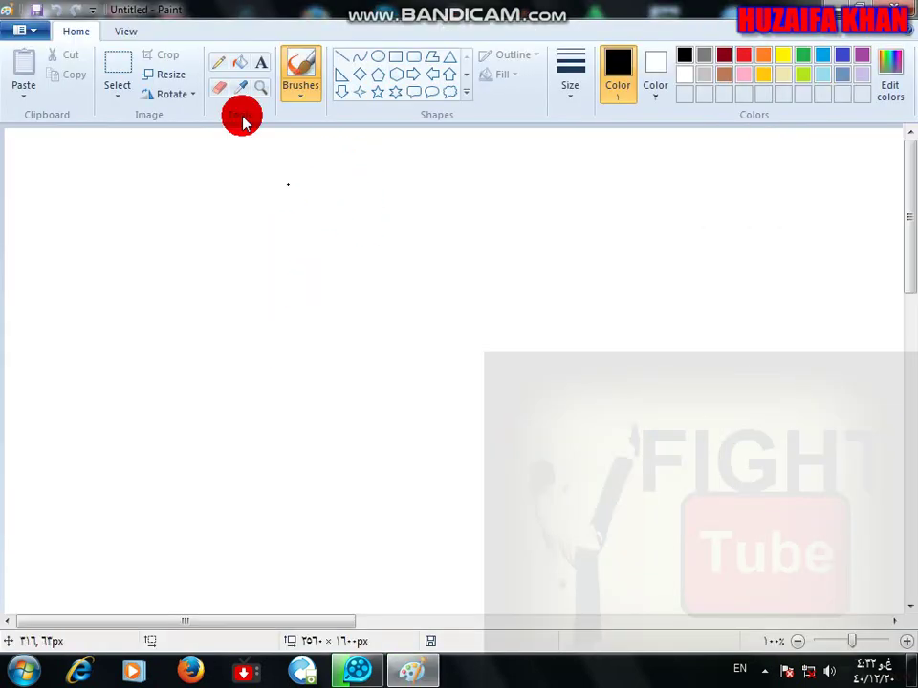
left_click(260, 63)
left_click_drag(219, 182, 527, 319)
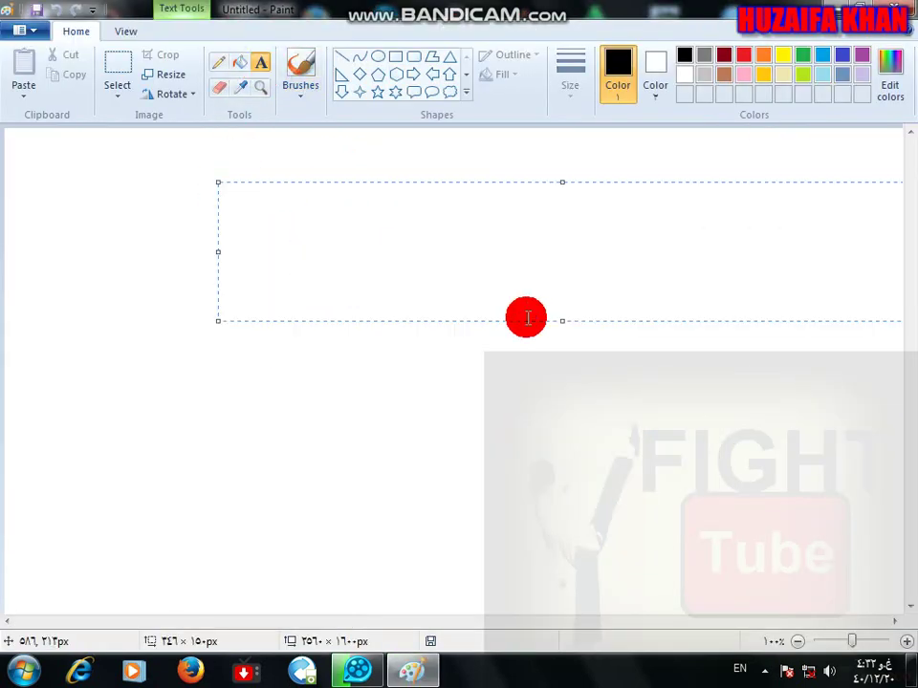
Switch the input language to Urdu (Islamic Republic of Pakistan), and try out the sample letters "ہلننر" in the text box before erasing them.
left_click(742, 662)
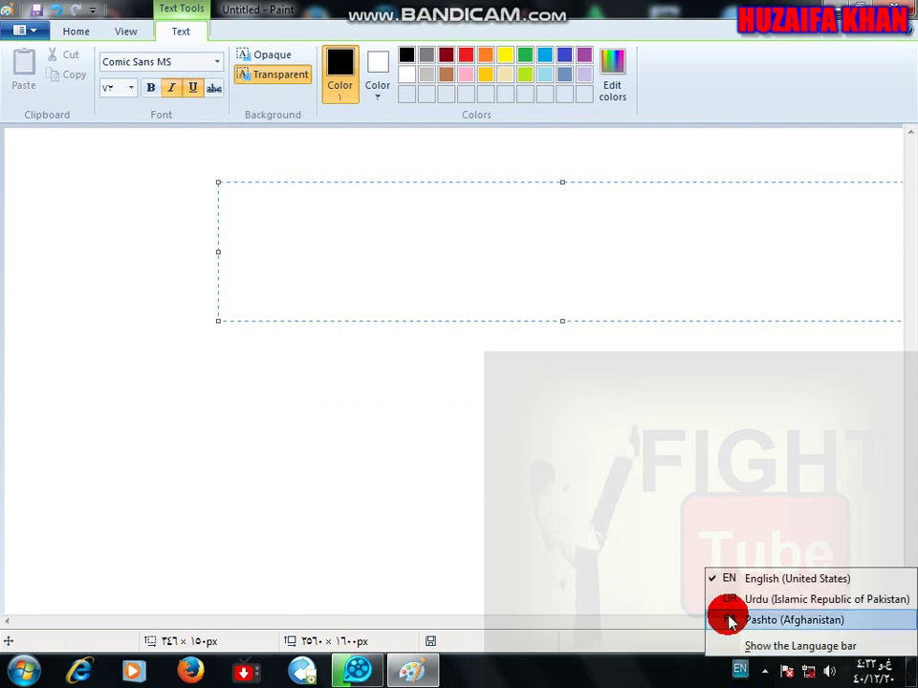
left_click(728, 602)
left_click(435, 352)
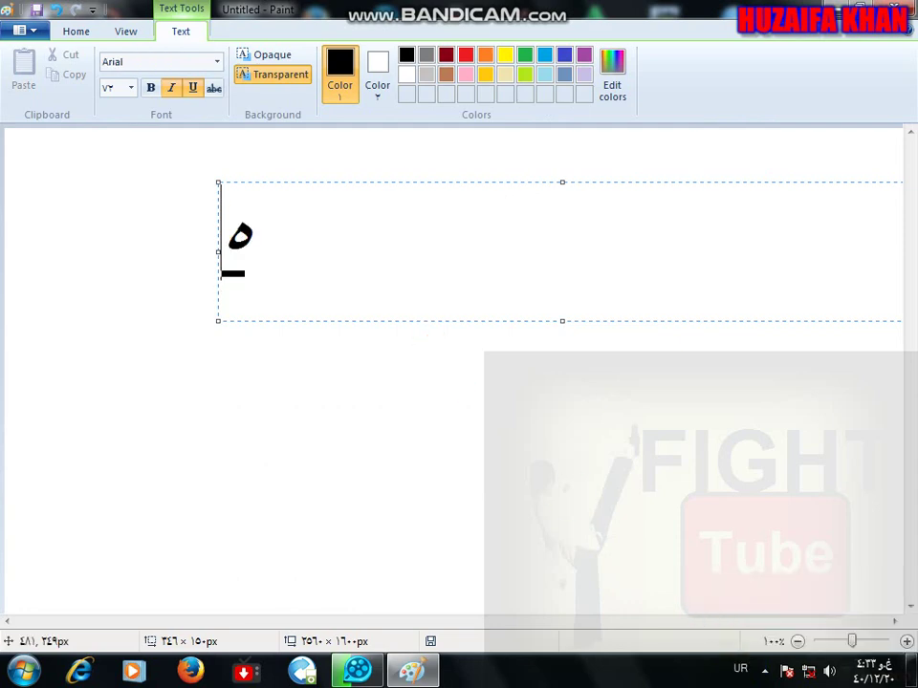
type("لننر")
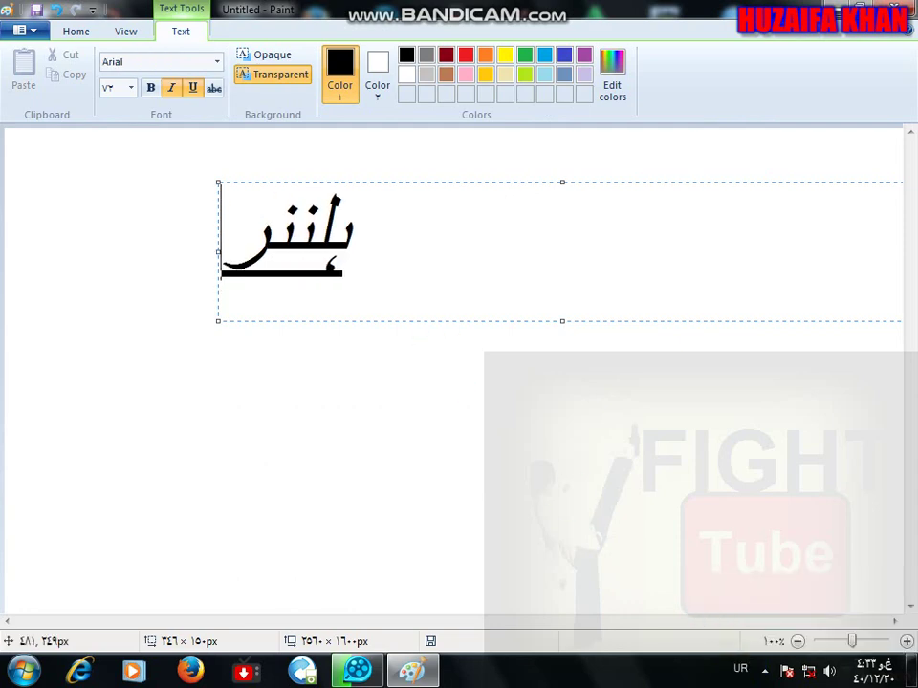
key("BackSpace")
key("BackSpace")
key("BackSpace")
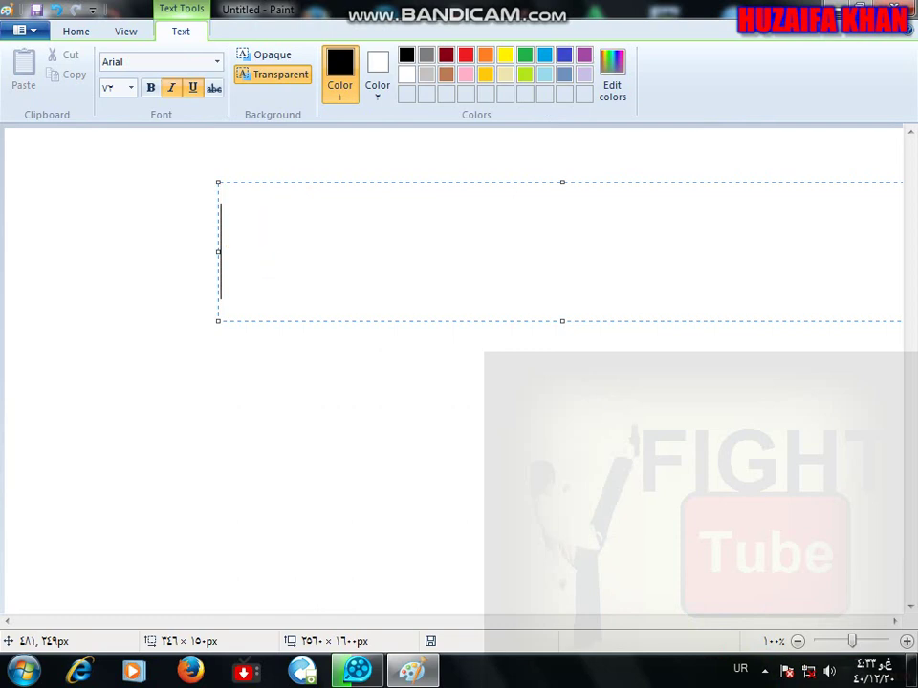
Switch the input language to English (United States), and try out "ddd" in the text box before erasing it.
left_click(741, 669)
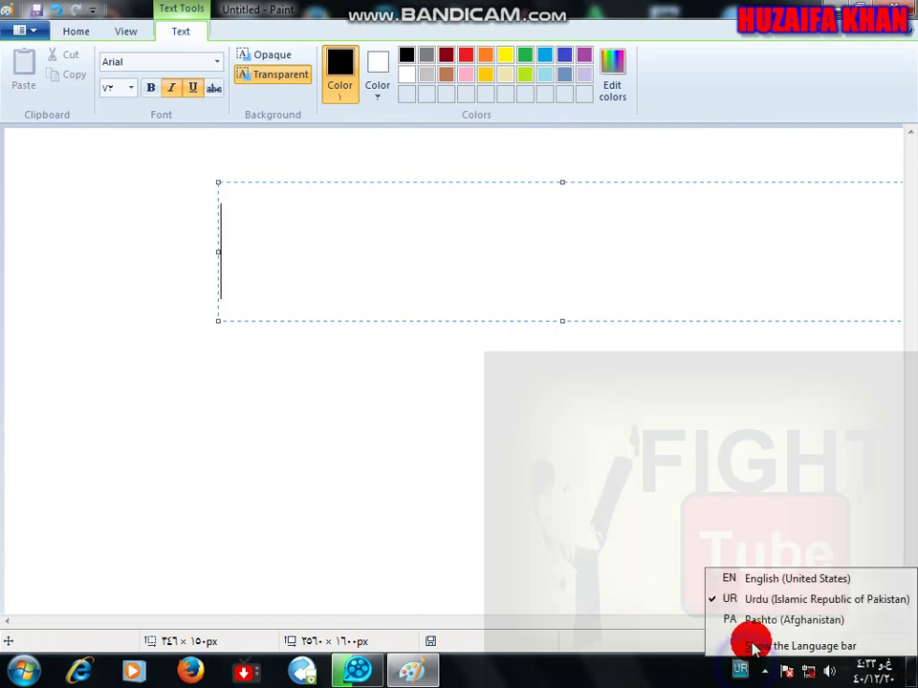
left_click(763, 579)
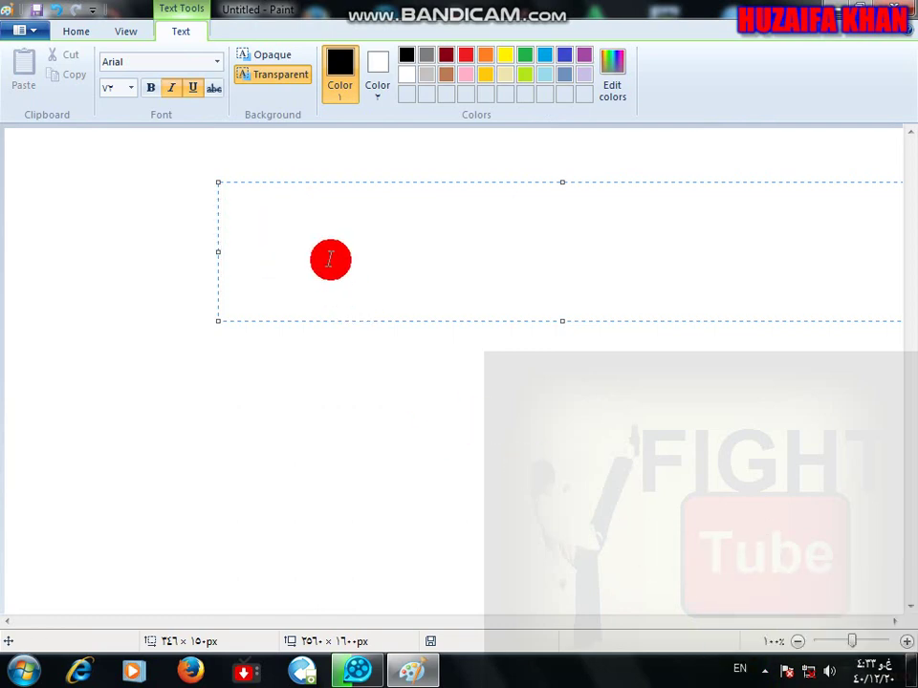
type("ddd")
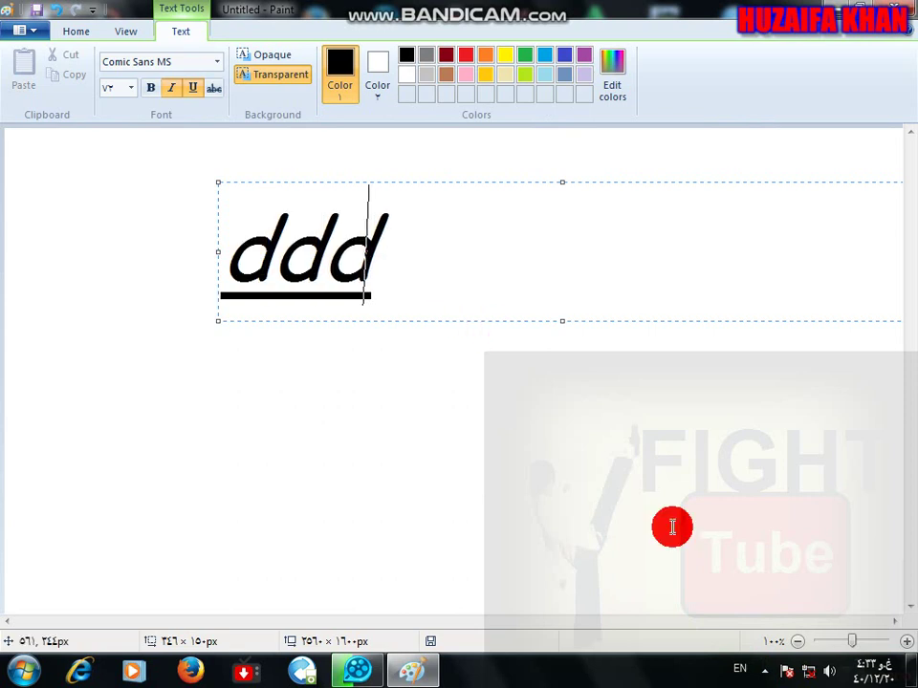
left_click(705, 592)
key("BackSpace")
key("BackSpace")
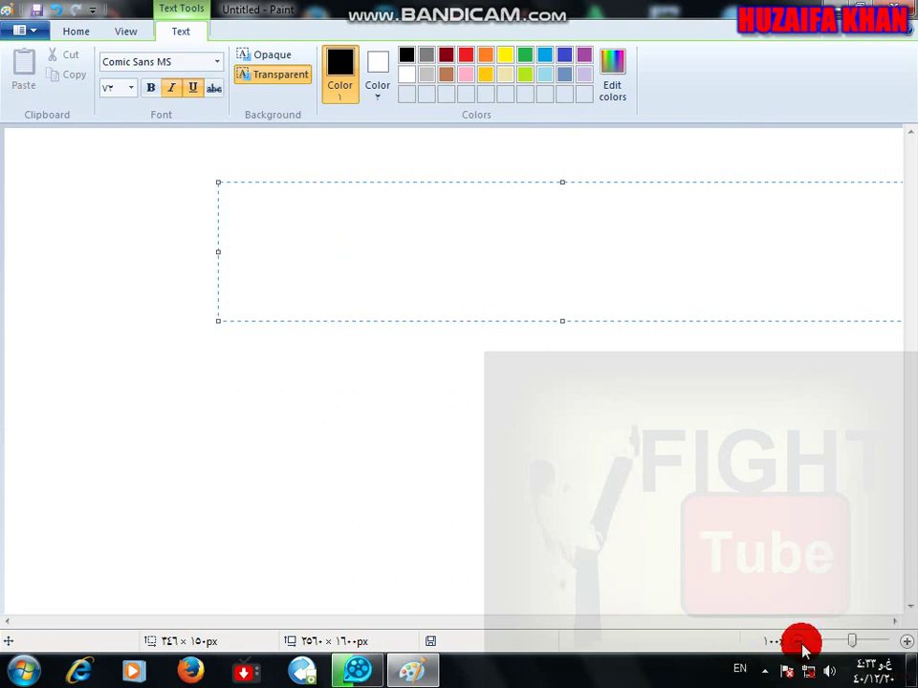
Enter "مننتدددد" in the text box using the Pashto (Afghanistan) input language, and close Paint without saving.
left_click(740, 671)
left_click(737, 618)
left_click(527, 543)
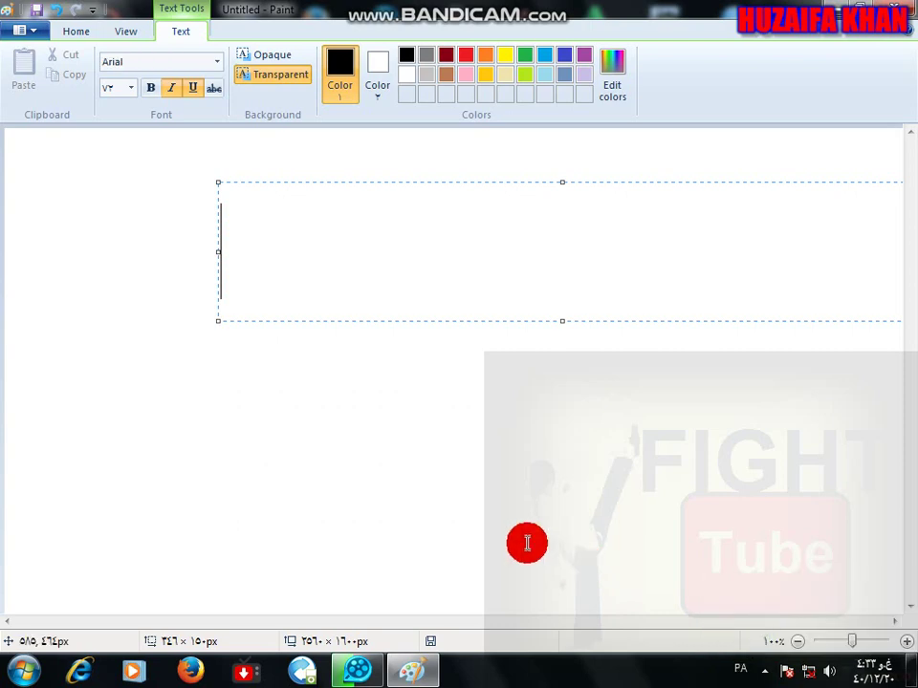
type("مننت")
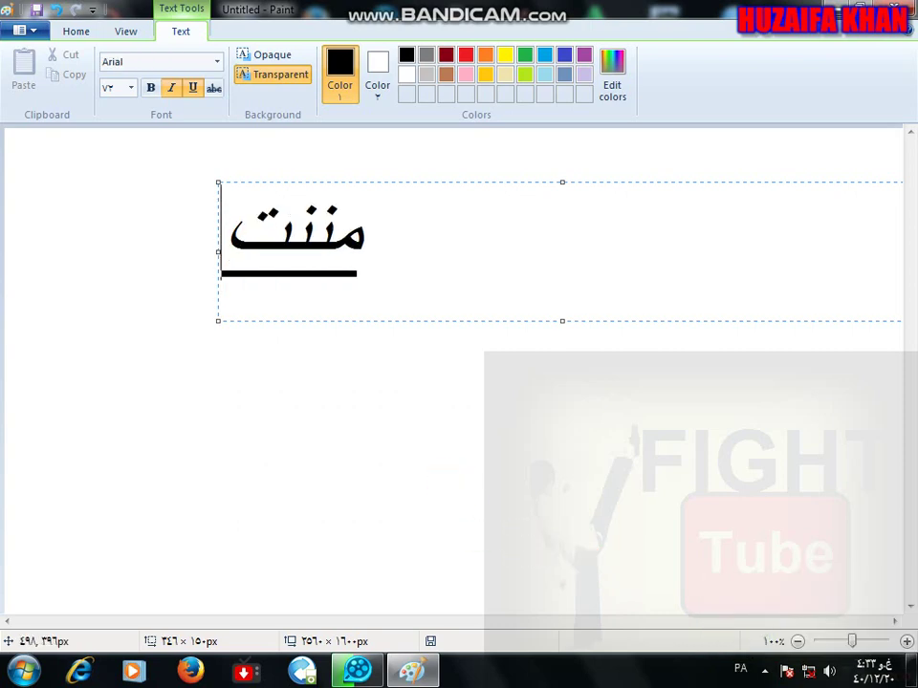
type("تتددددد")
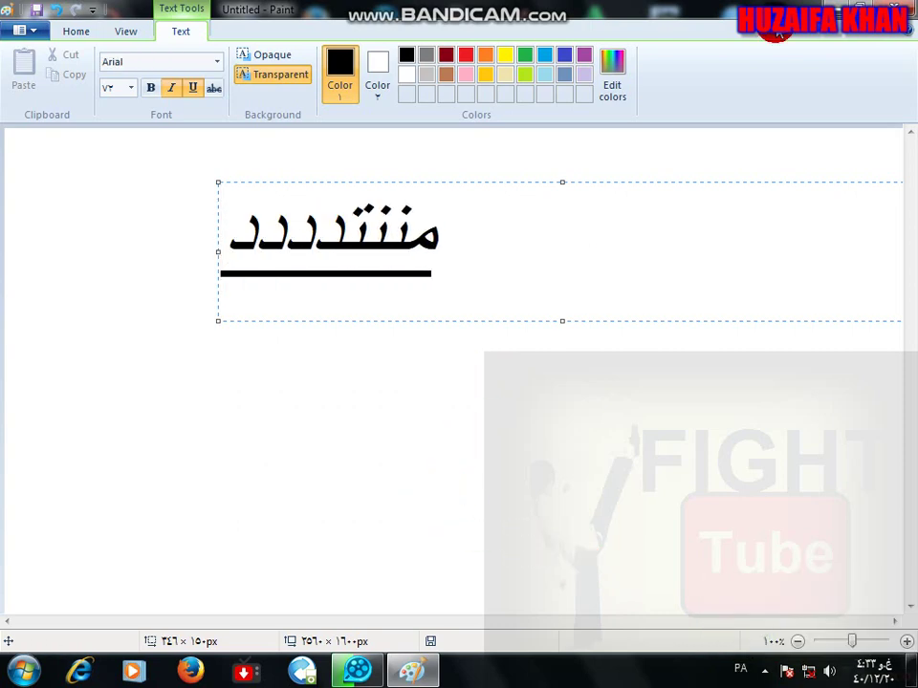
left_click(901, 9)
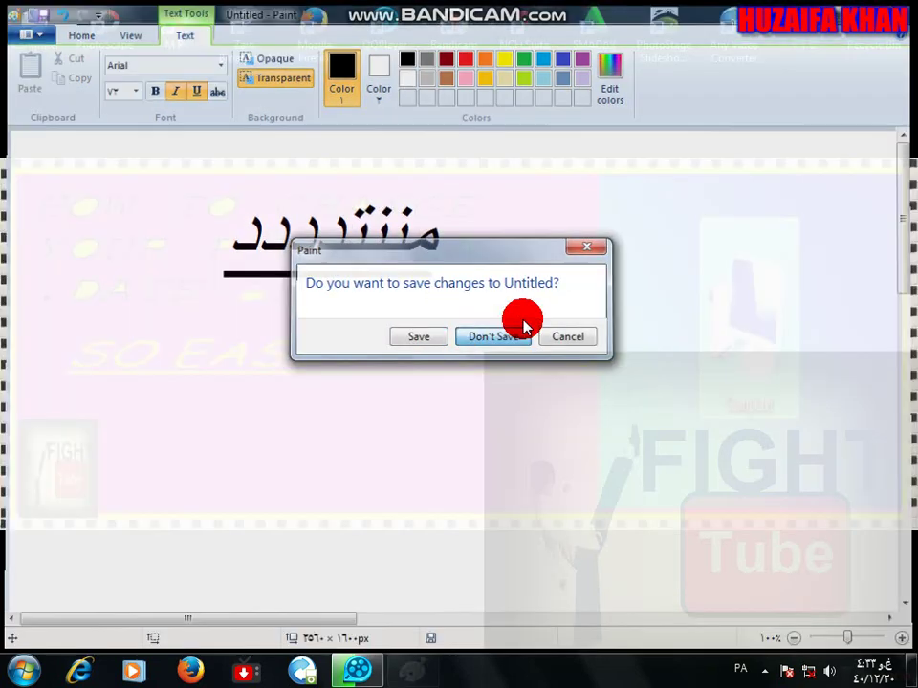
Discard the unsaved Paint drawing and switch the input language to English.
left_click(494, 337)
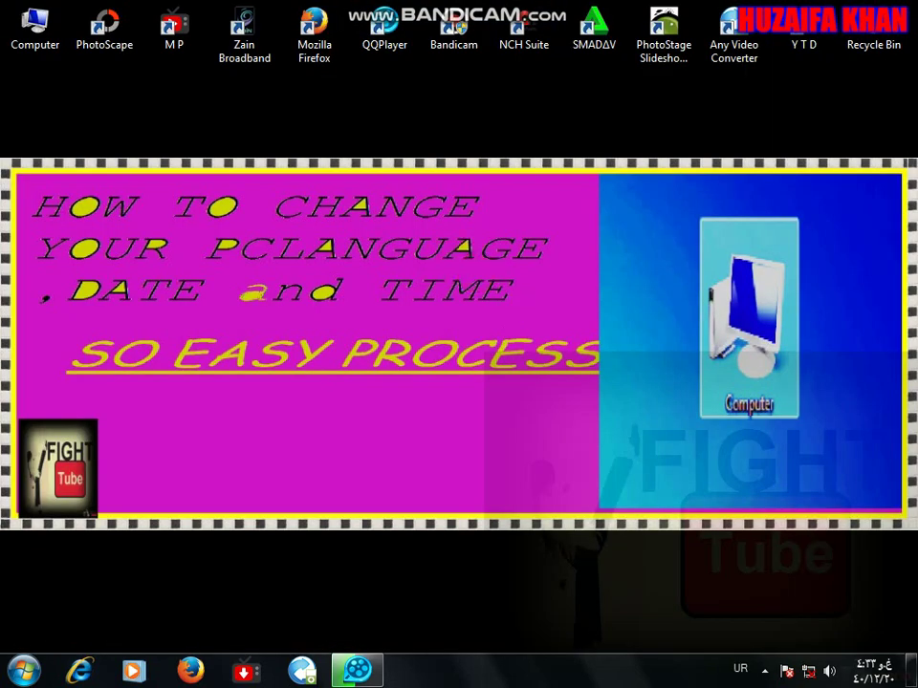
left_click(746, 667)
left_click(746, 587)
Search the Start menu for "lang" and open the Region and Language settings.
left_click(25, 669)
left_click(51, 621)
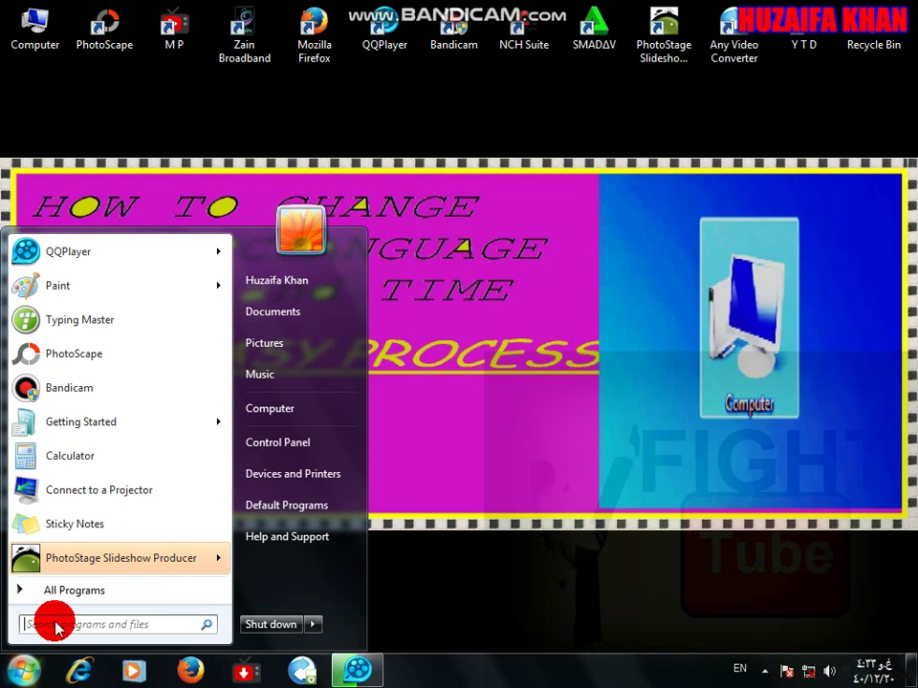
type("la")
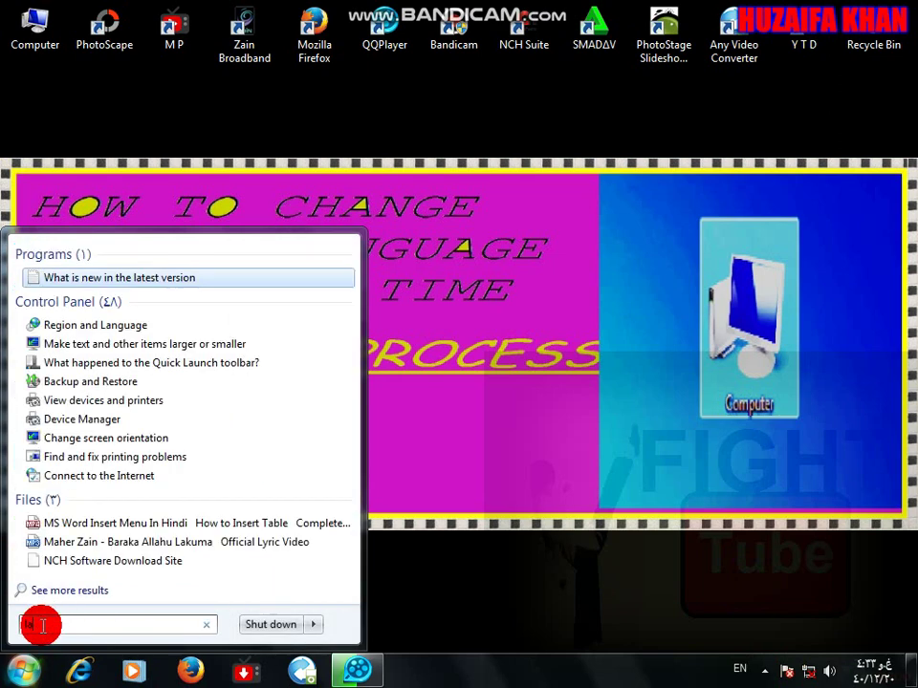
type("nguage")
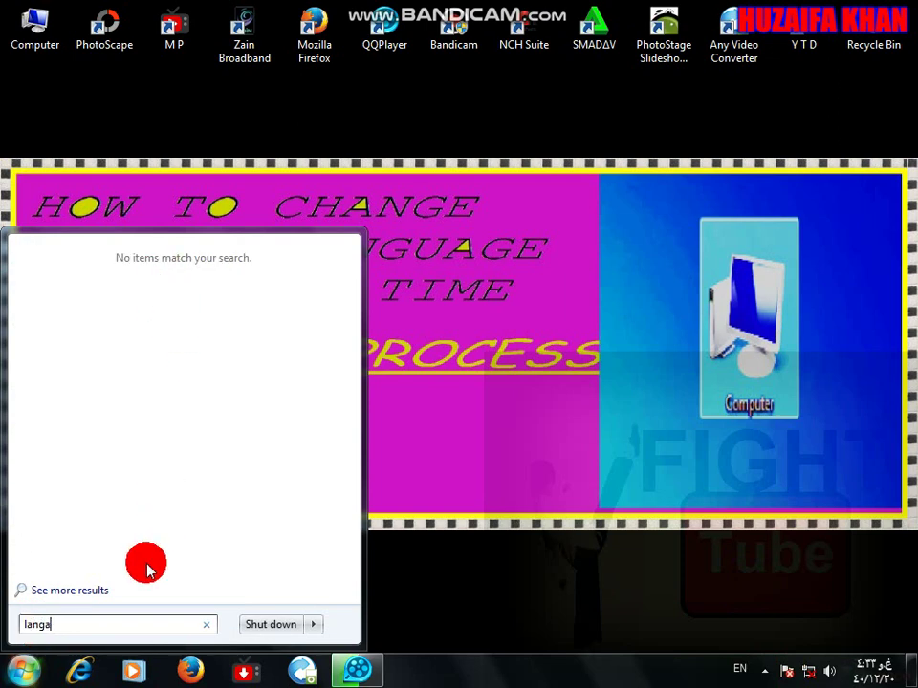
key("BackSpace")
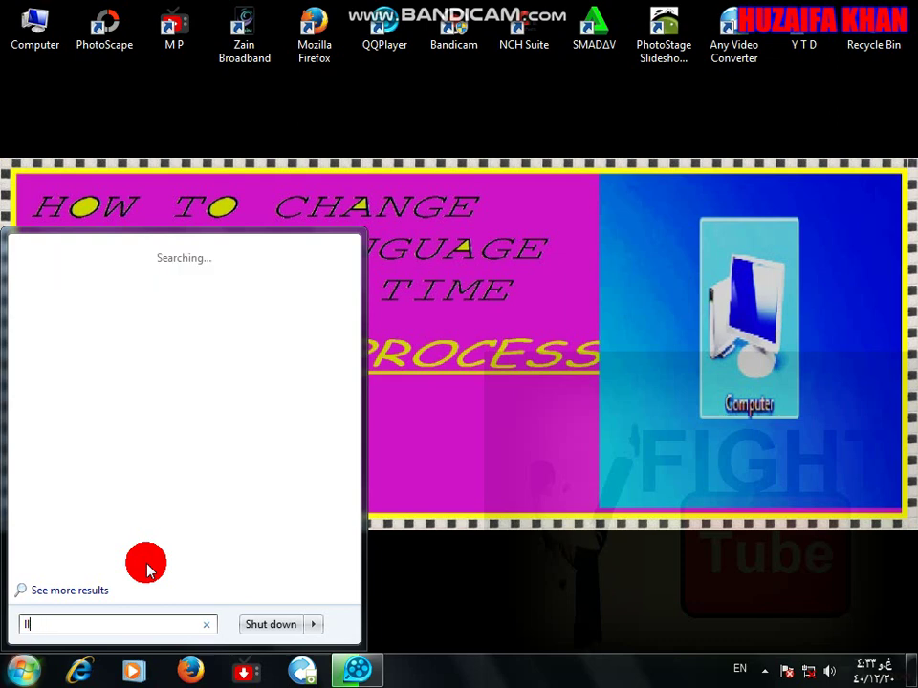
type("languag")
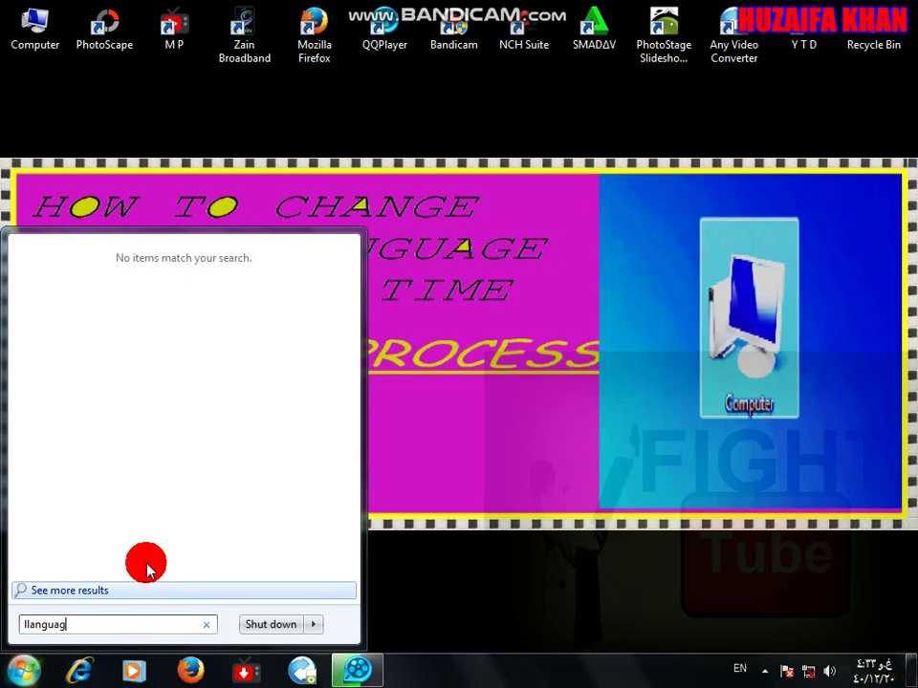
key("BackSpace")
key("BackSpace")
key("BackSpace")
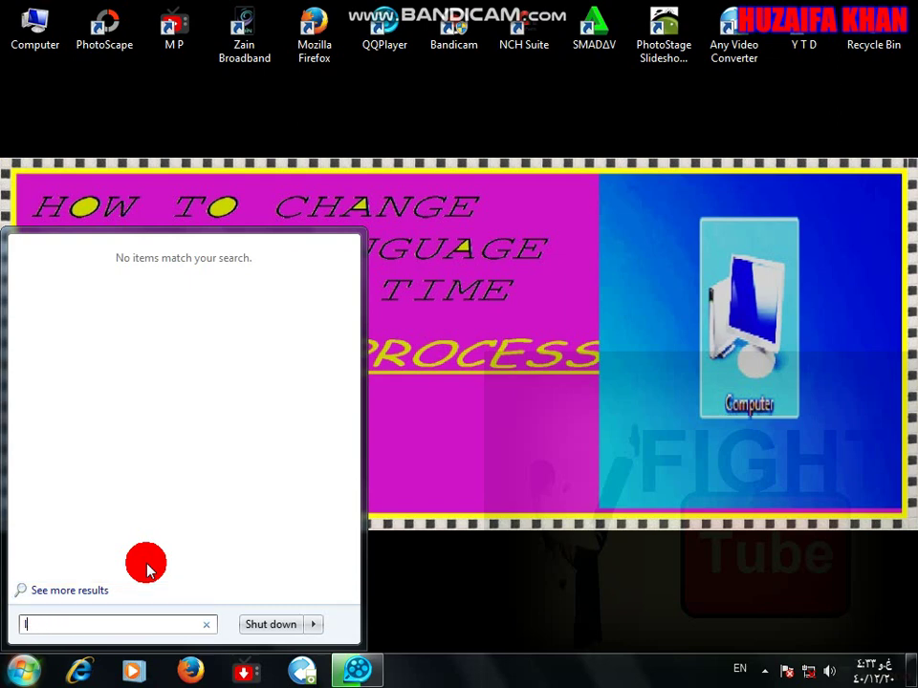
type("g")
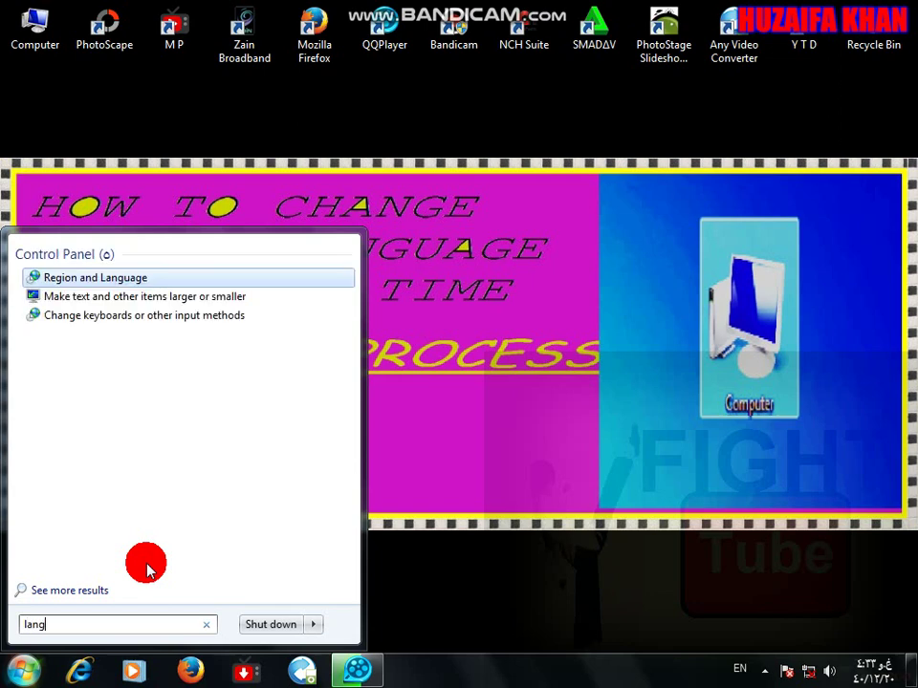
left_click(127, 278)
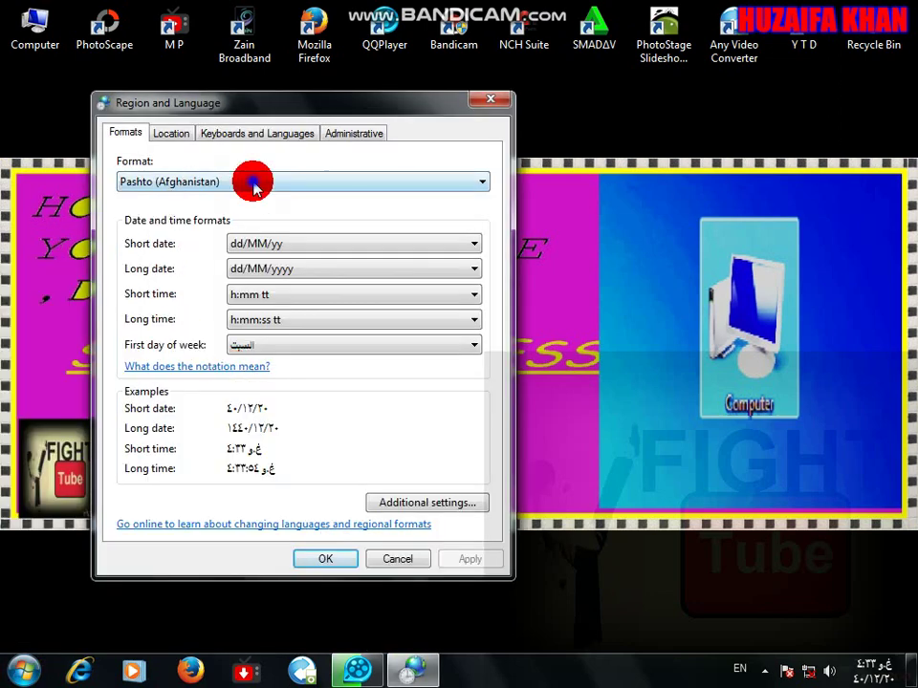
Set the regional format to English (United States), apply it, and close the Region and Language settings.
left_click(252, 181)
scroll(198, 389, "up", 9)
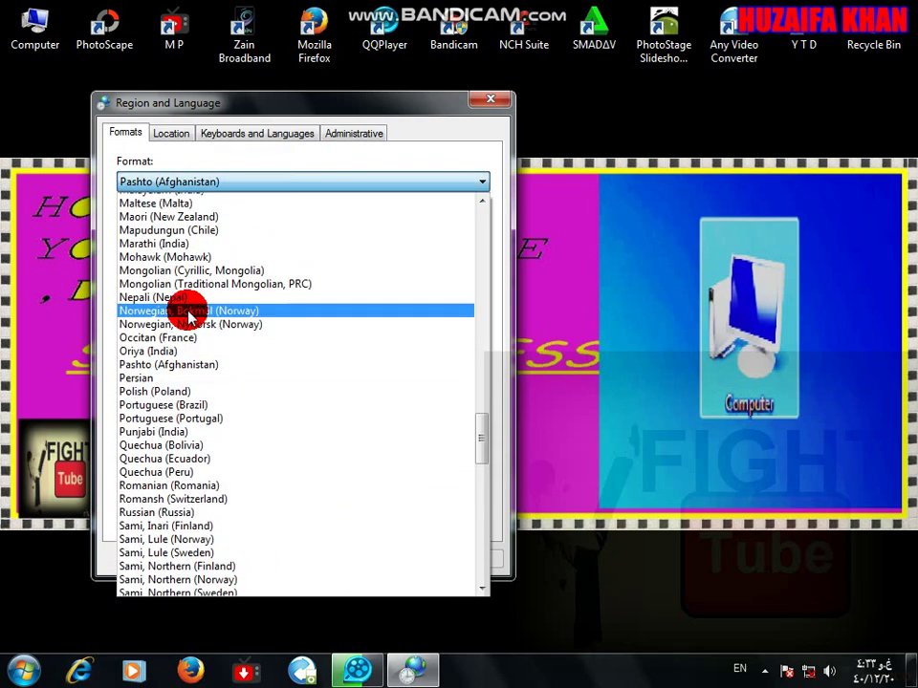
scroll(202, 389, "up", 11)
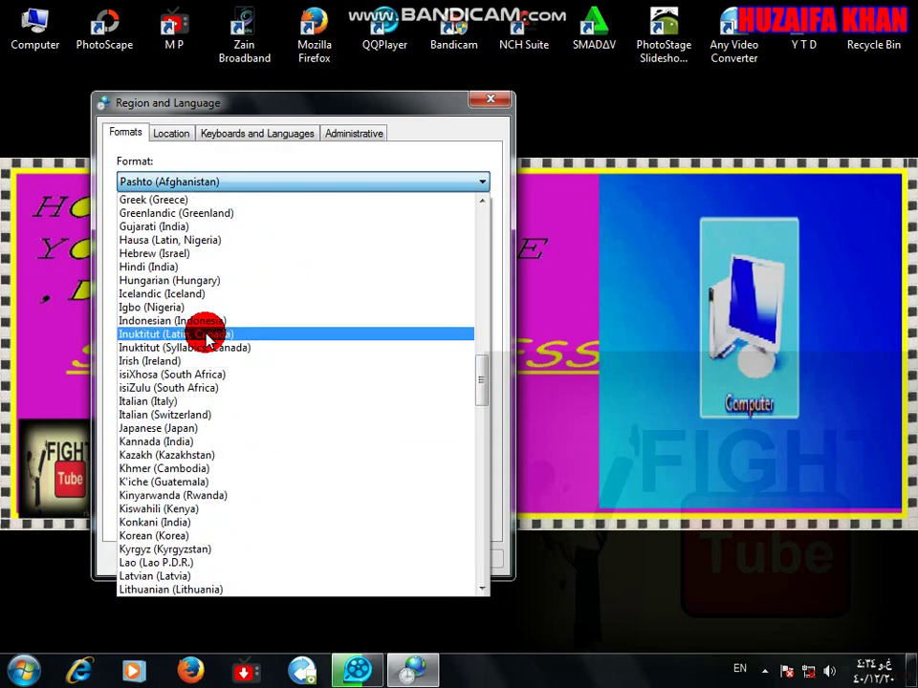
scroll(168, 315, "up", 10)
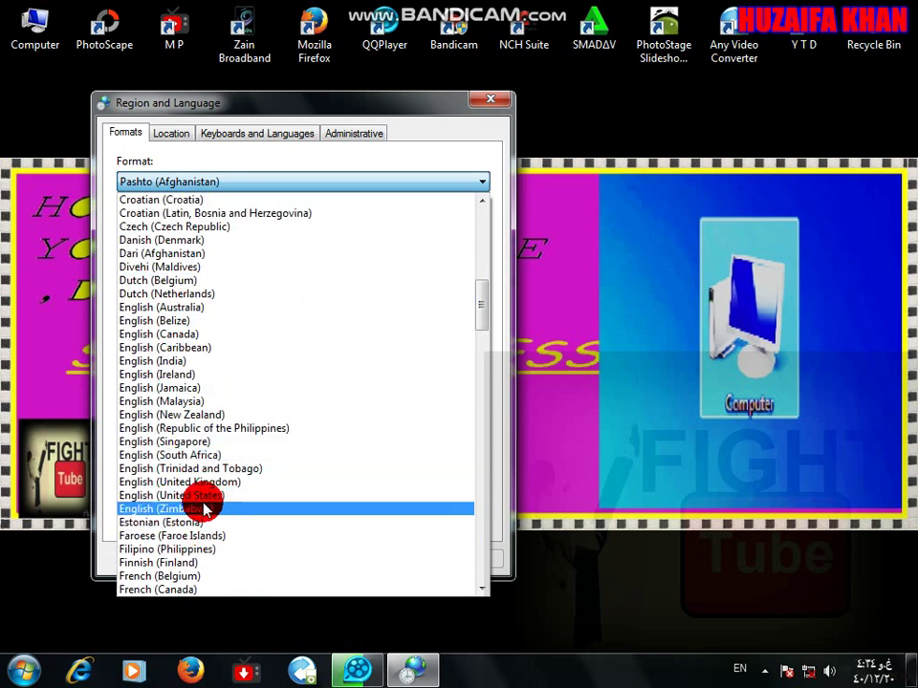
left_click(223, 495)
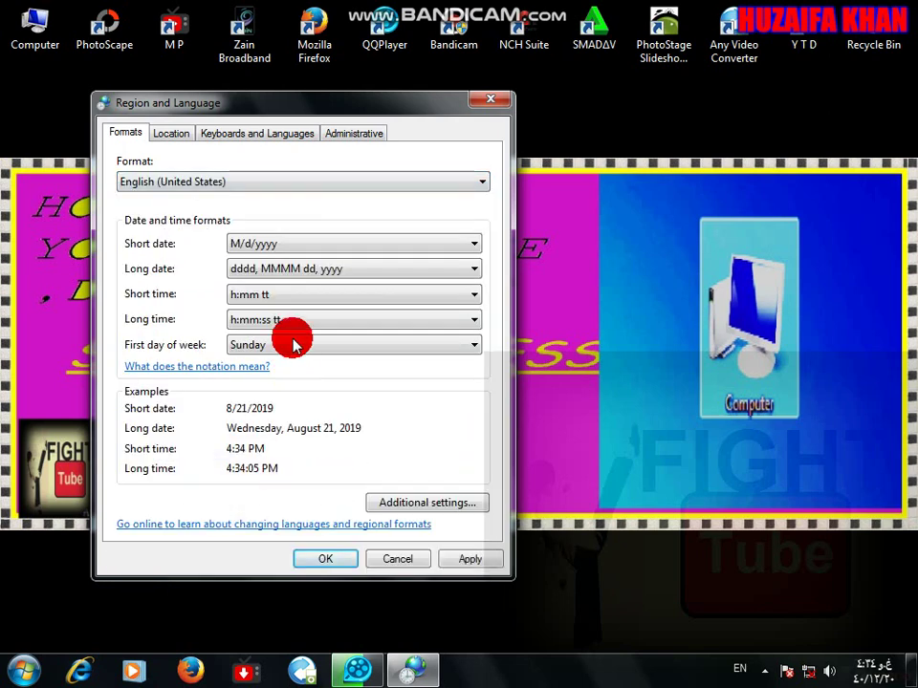
left_click(482, 564)
left_click(337, 559)
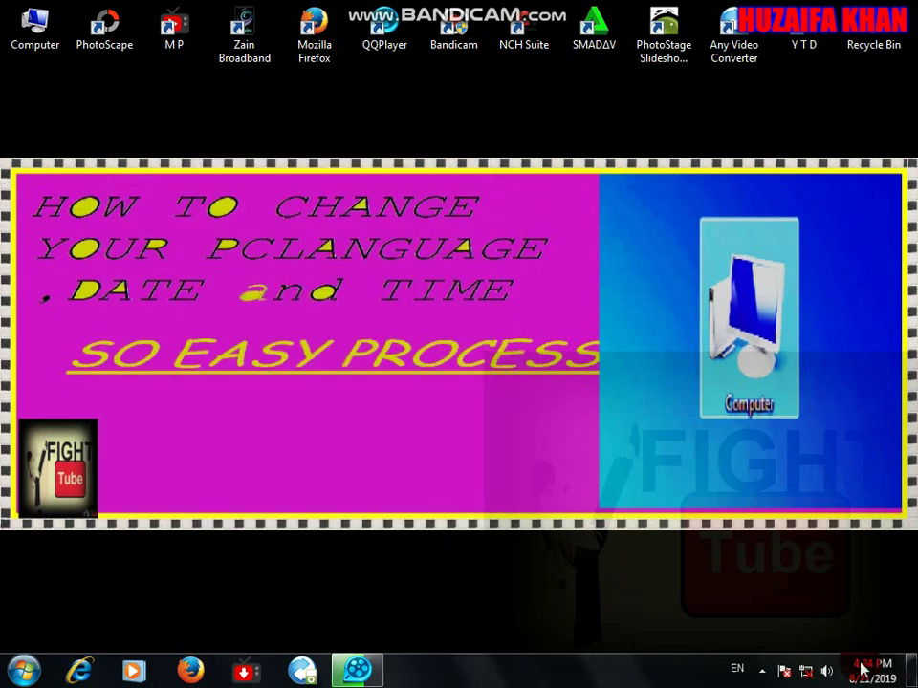
Open the Date and Time Settings dialog for changing the system date and time, starting from the taskbar clock.
left_click(866, 674)
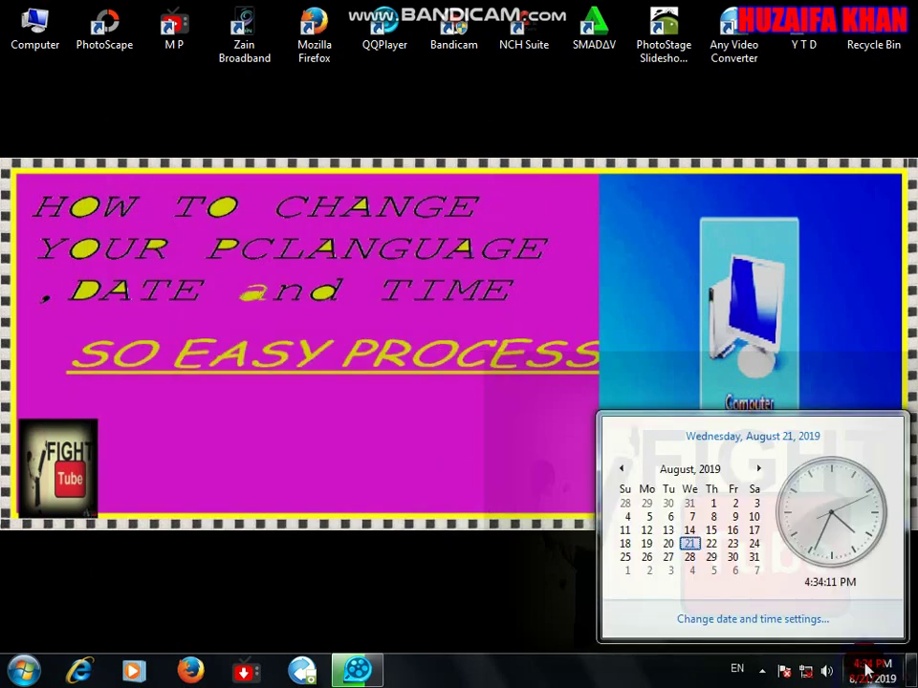
left_click(755, 622)
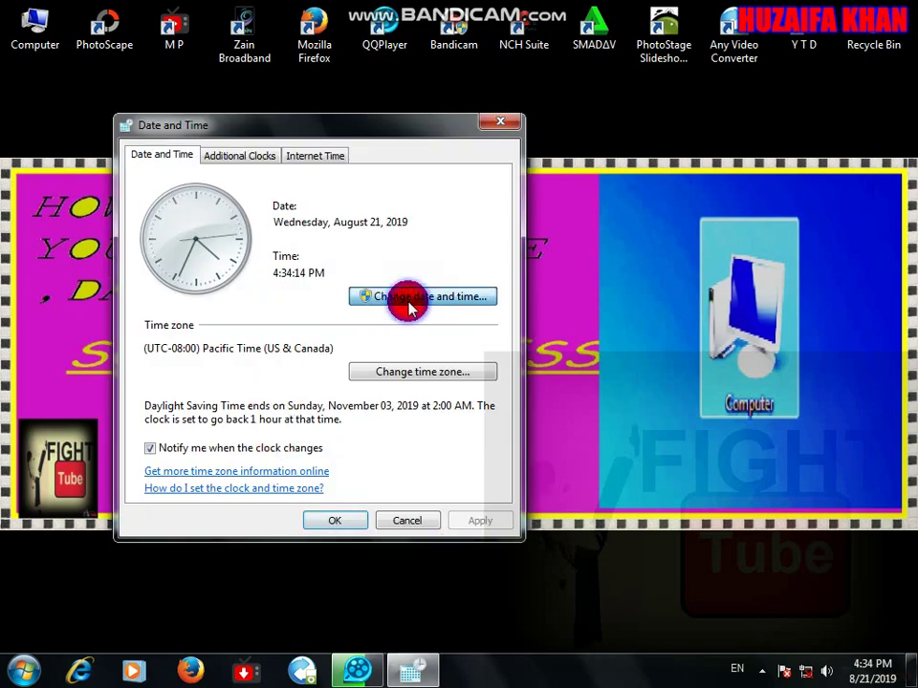
left_click(415, 296)
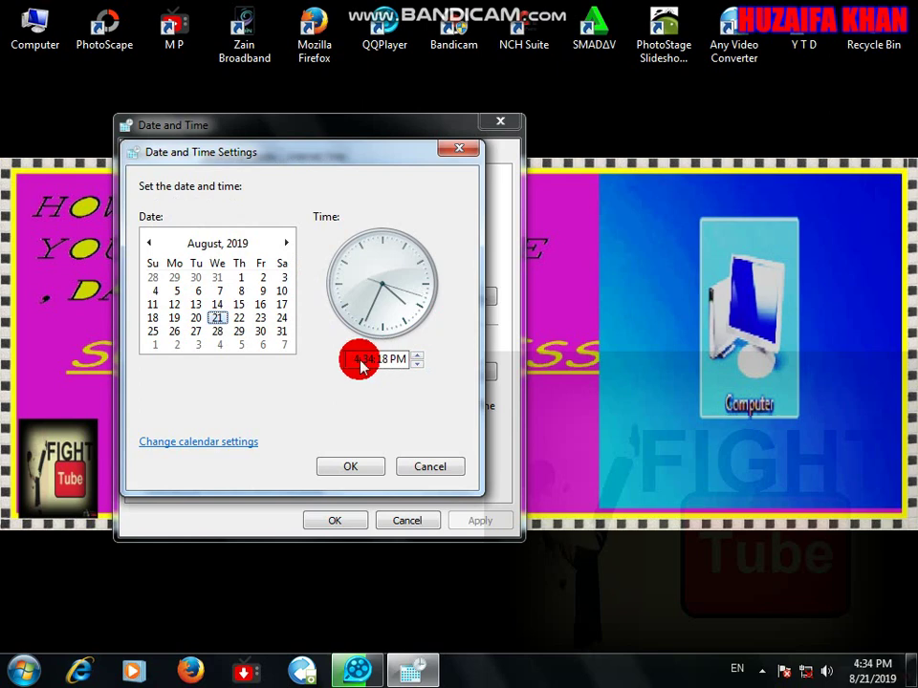
Try out adjusting the individual time fields, raising the minutes to 35 and returning them to 34.
left_click(398, 361)
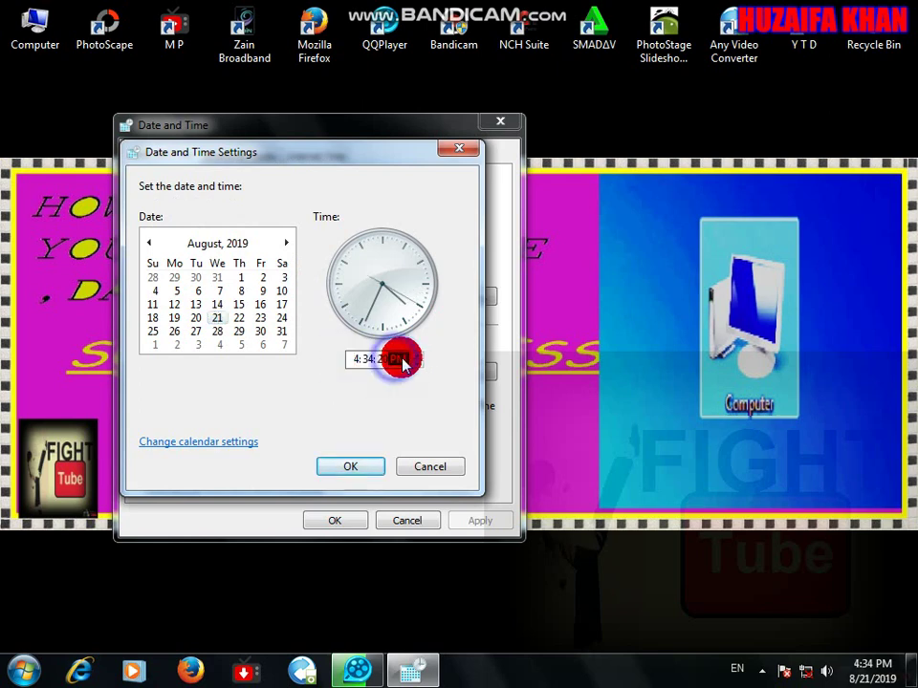
left_click(379, 360)
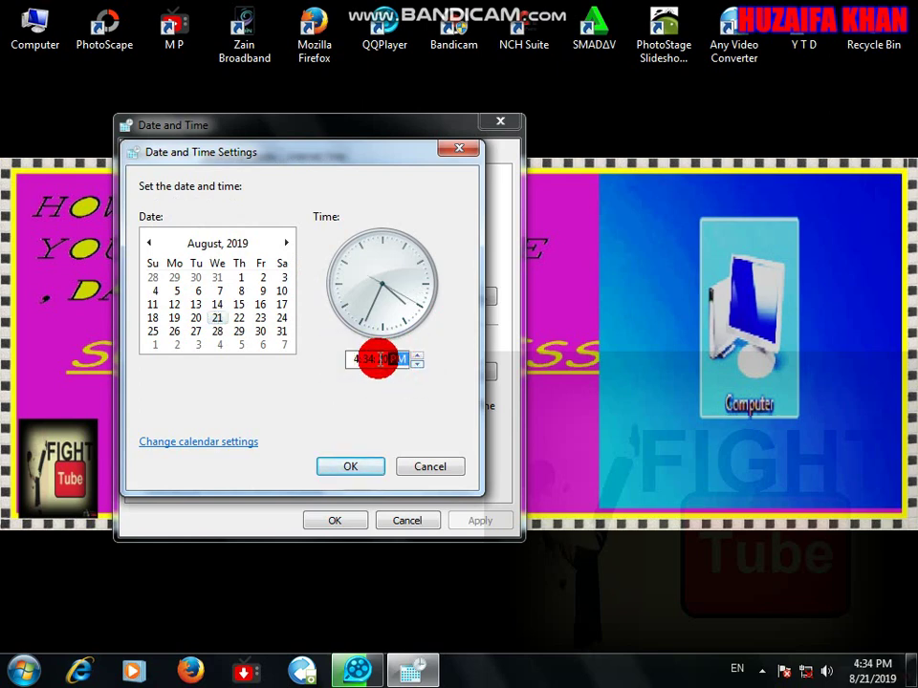
left_click(420, 360)
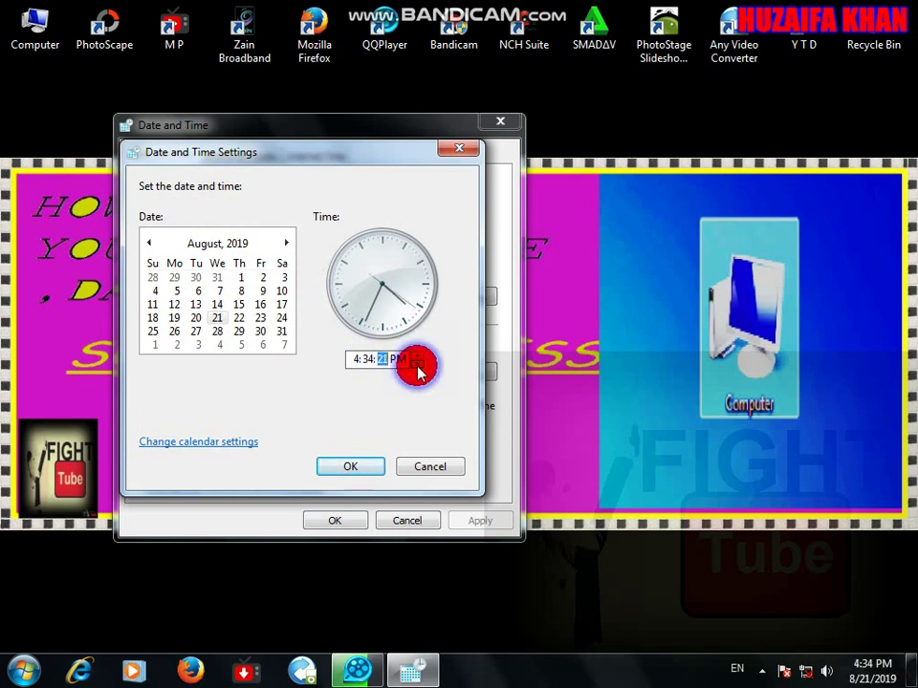
left_click(368, 361)
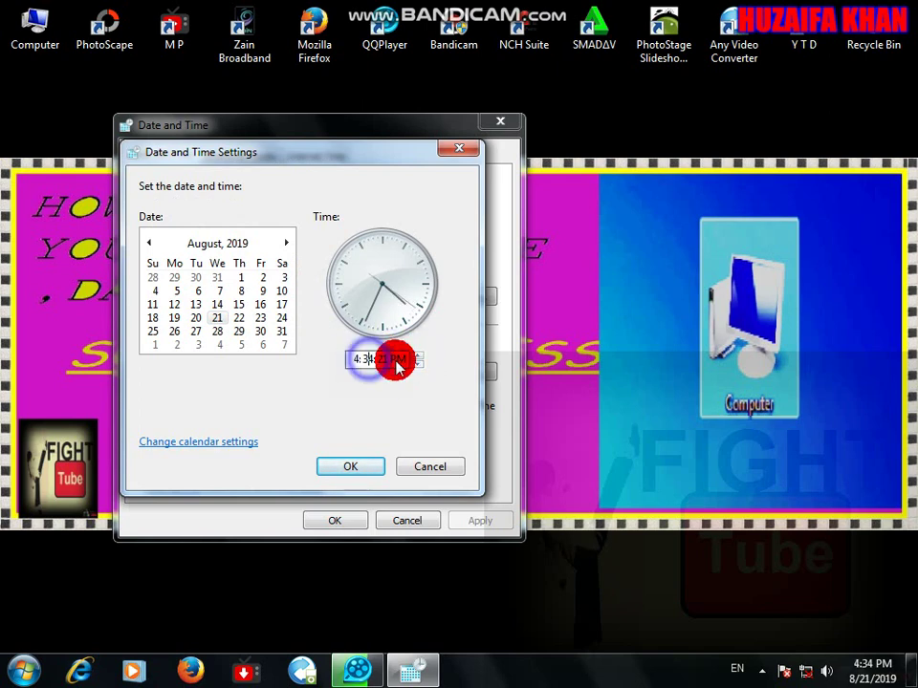
left_click(413, 361)
left_click(420, 359)
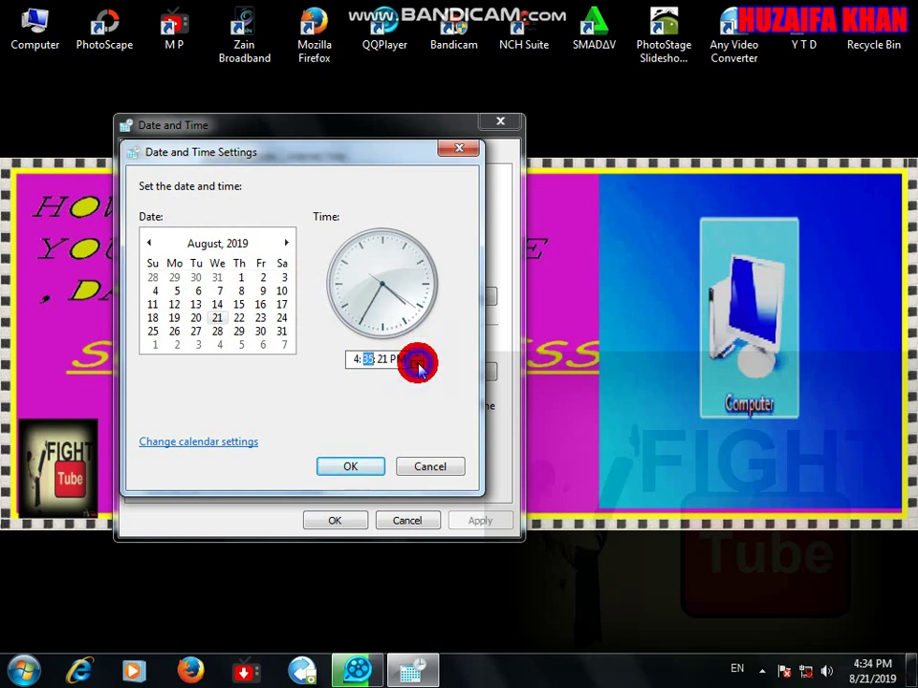
left_click(418, 366)
left_click(354, 362)
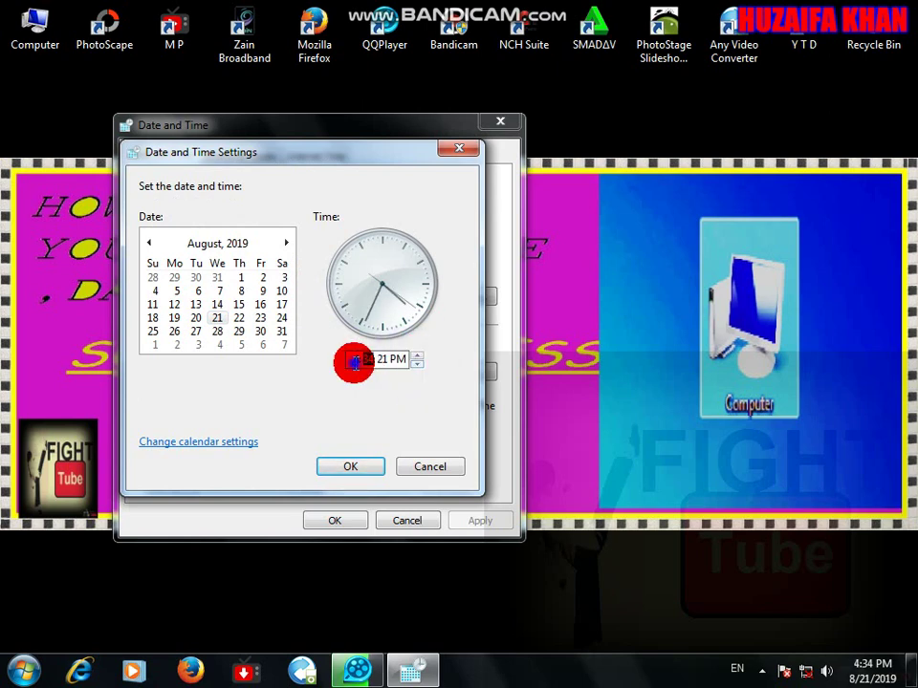
left_click(418, 356)
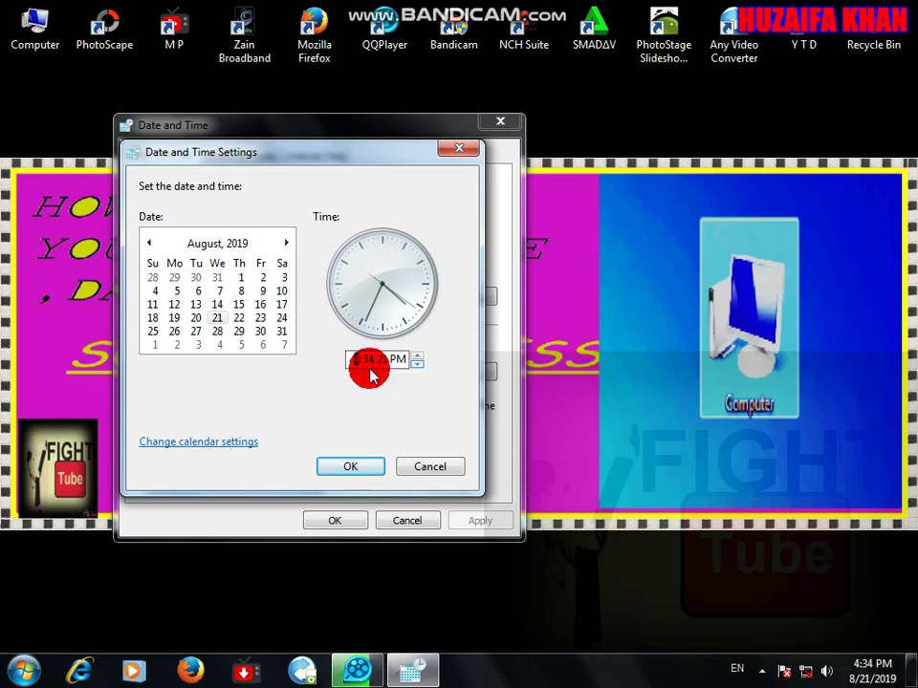
Move the date calendar back to May 2019 and forward to October 2019.
left_click(150, 245)
left_click(150, 245)
left_click(150, 245)
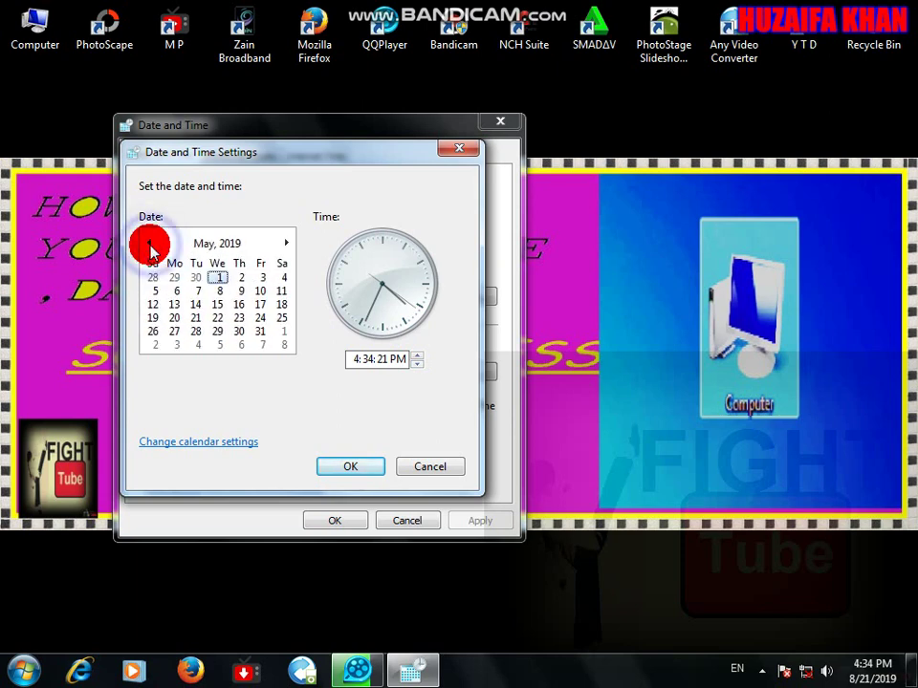
left_click(150, 246)
left_click(285, 245)
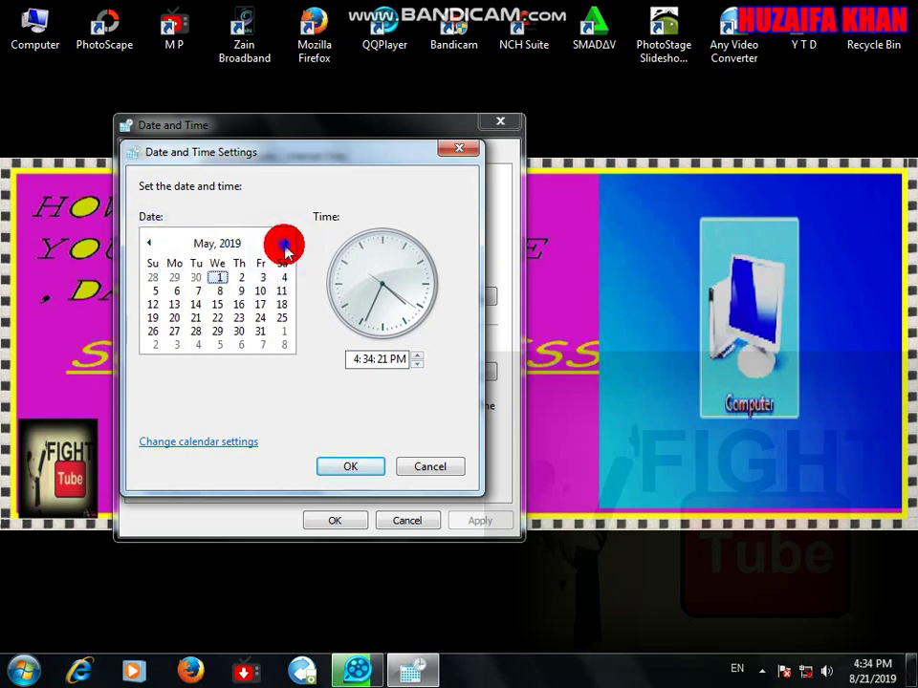
left_click(285, 245)
left_click(284, 245)
left_click(285, 245)
left_click(285, 245)
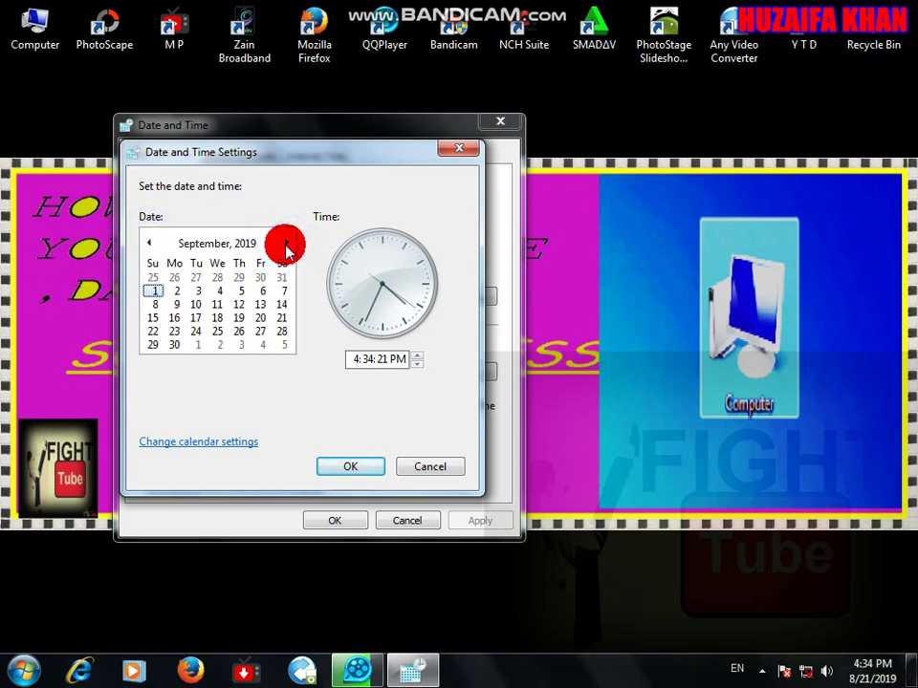
left_click(285, 245)
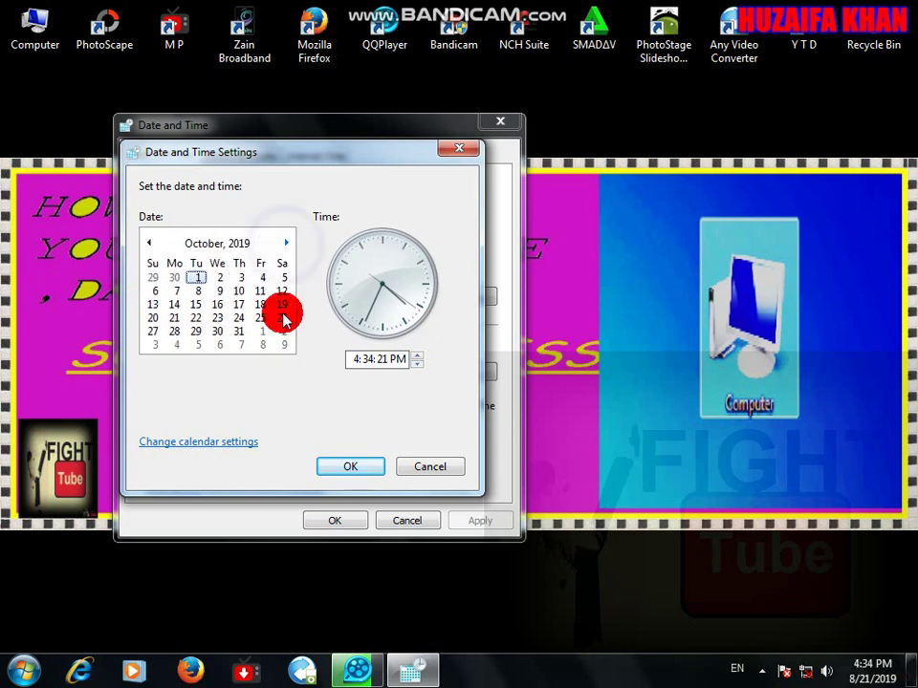
Open the calendar settings and set the short date format to yy/MM/dd in Customize Format.
left_click(233, 444)
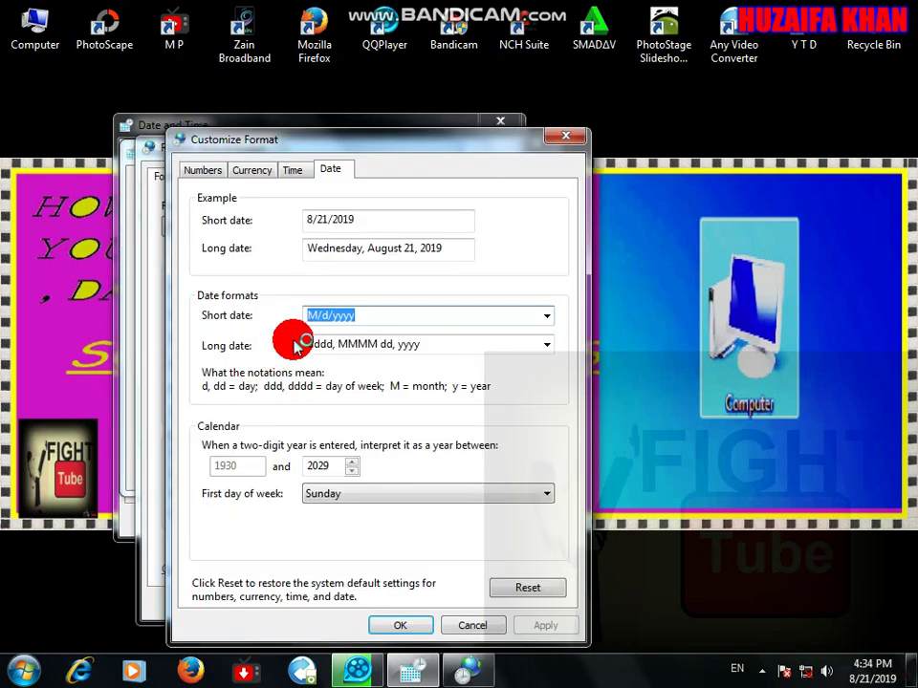
left_click(550, 319)
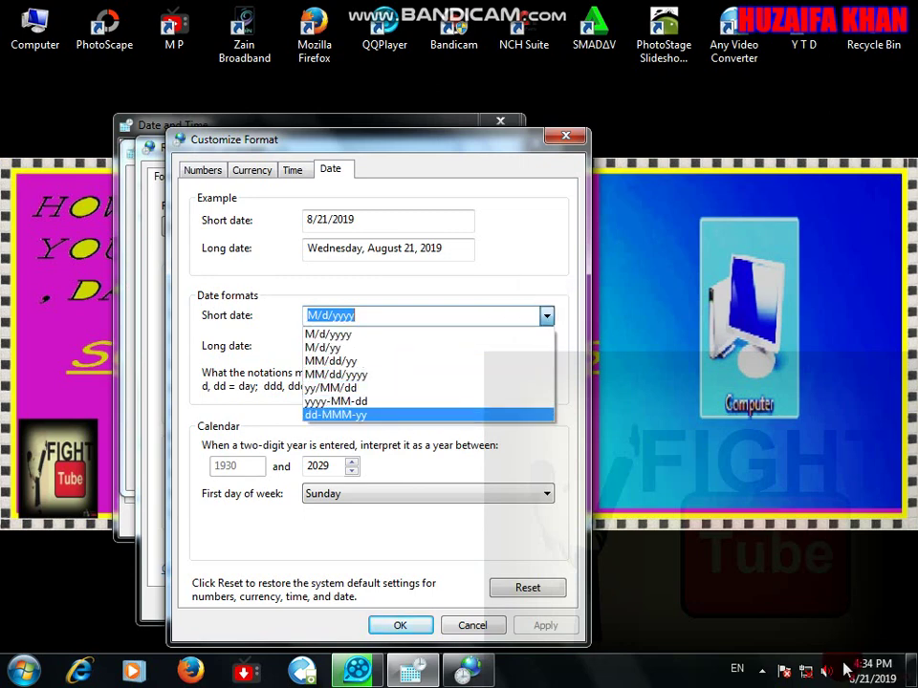
left_click(335, 387)
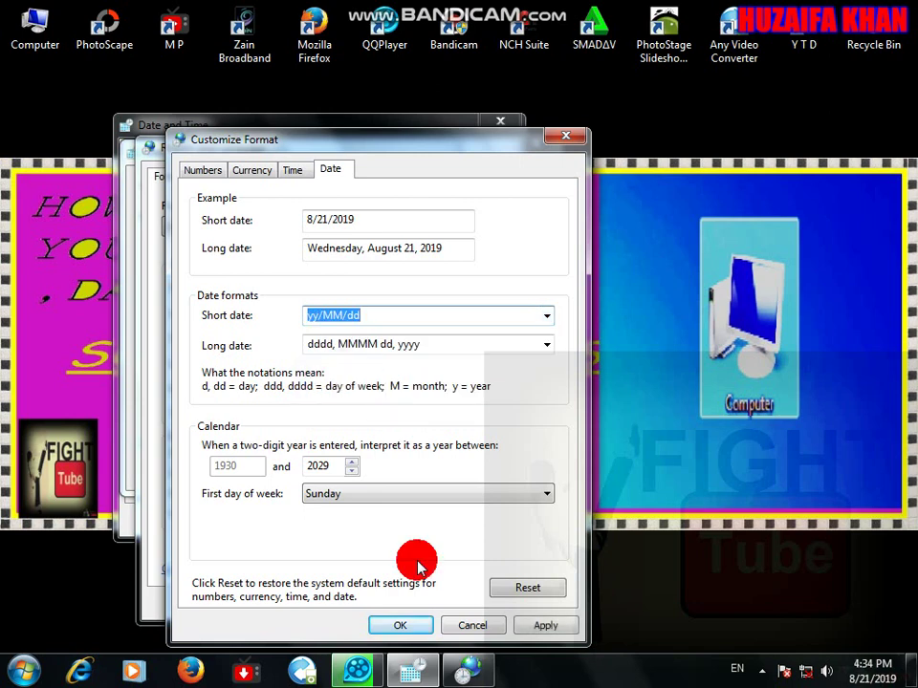
left_click(400, 626)
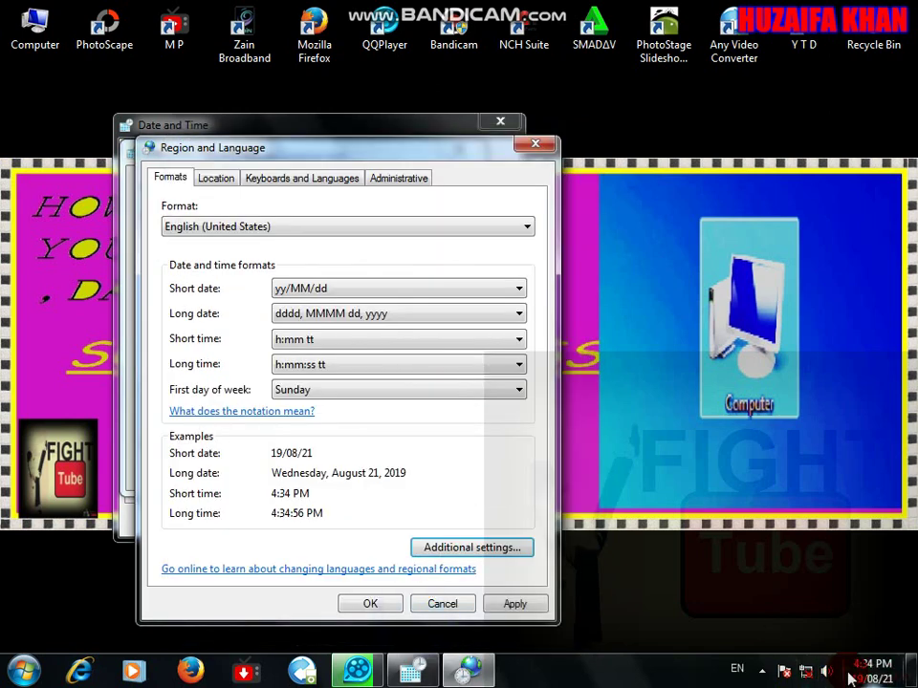
Set the short date format to M/d/yy in Region and Language and confirm the change.
left_click(367, 290)
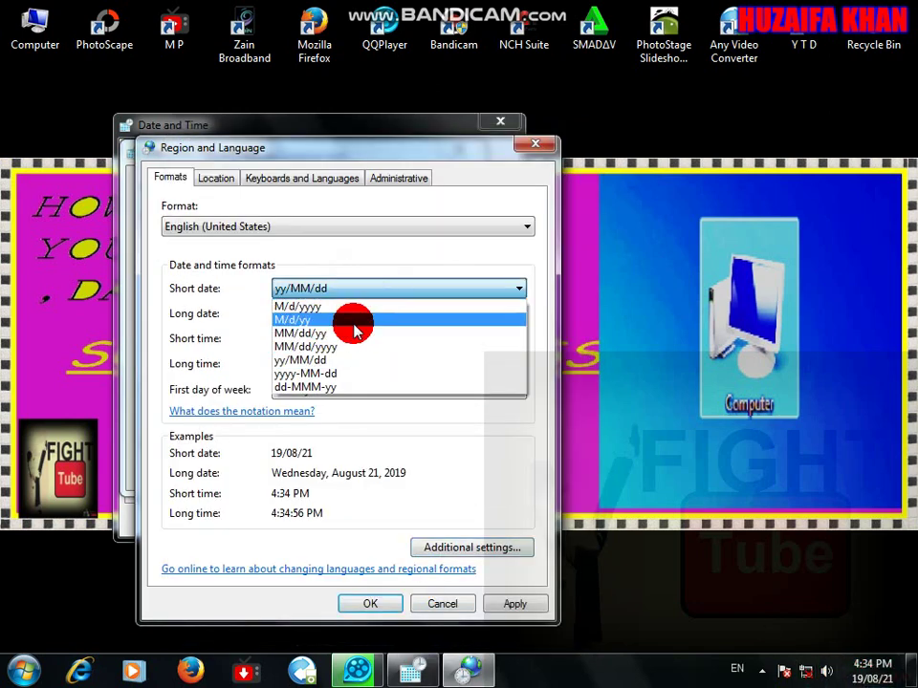
left_click(353, 323)
left_click(370, 603)
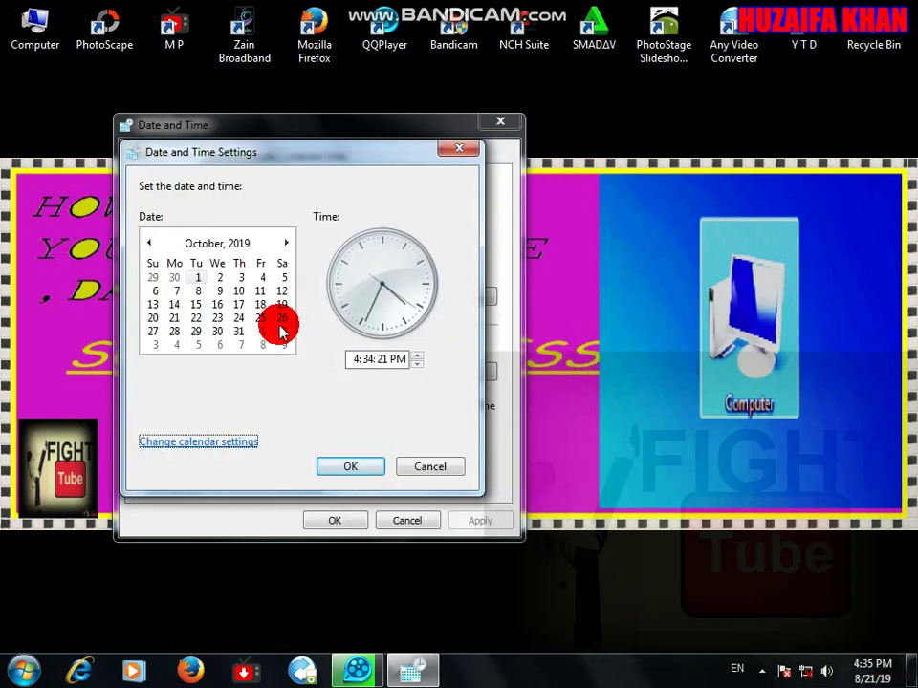
Reopen the calendar settings and review the time, number and currency options in Customize Format, keeping the existing formats.
left_click(223, 442)
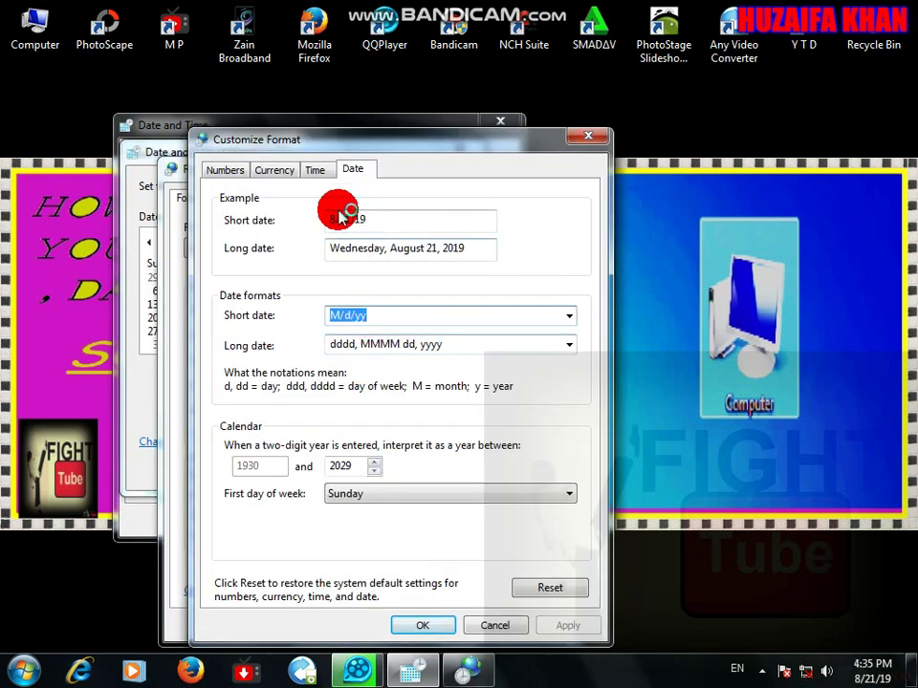
left_click(315, 169)
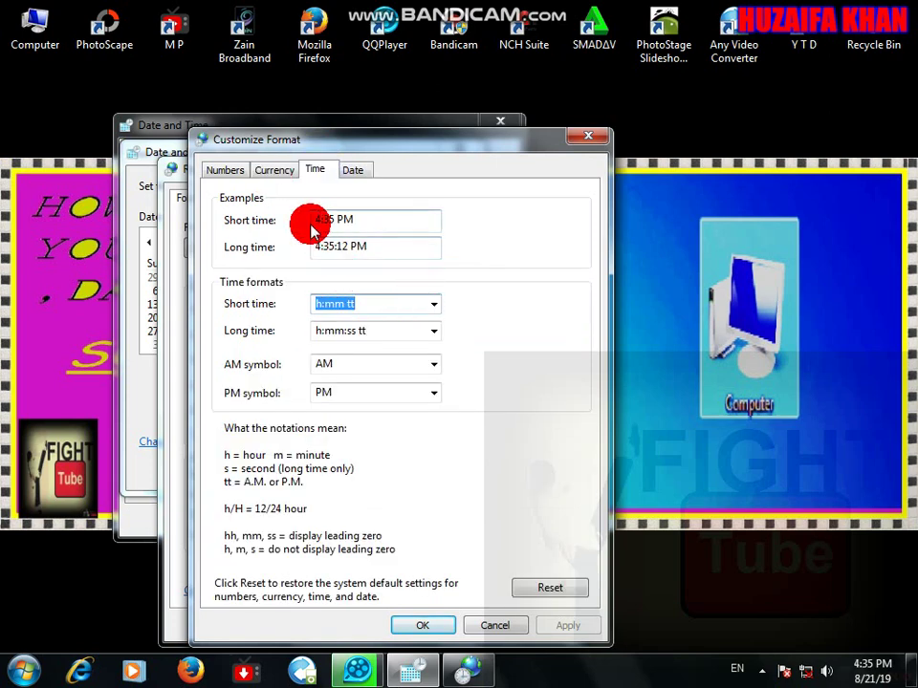
left_click(432, 365)
left_click(432, 369)
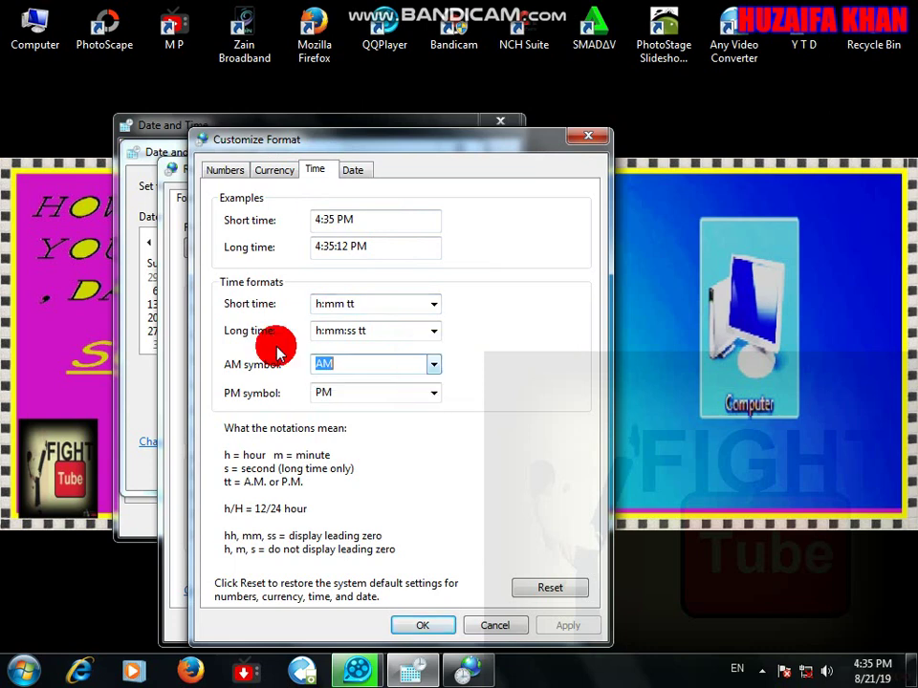
left_click(229, 172)
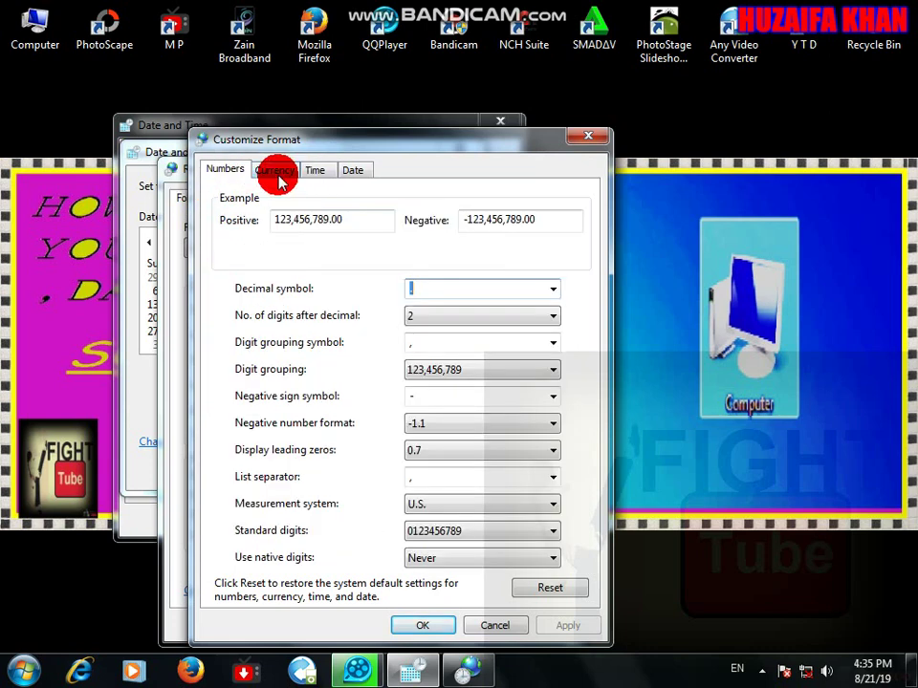
left_click(277, 172)
left_click(311, 170)
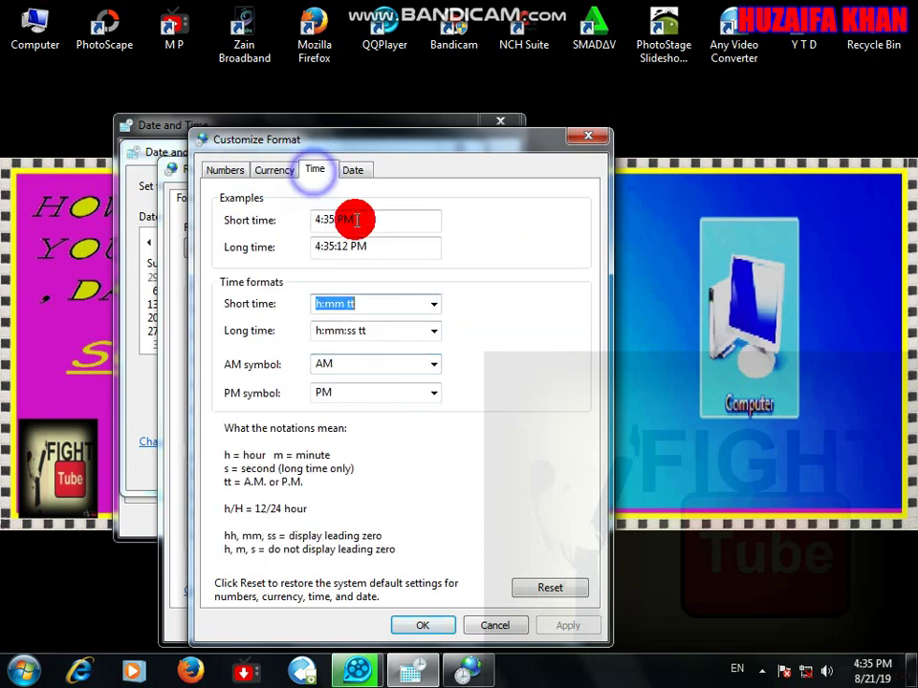
left_click(432, 304)
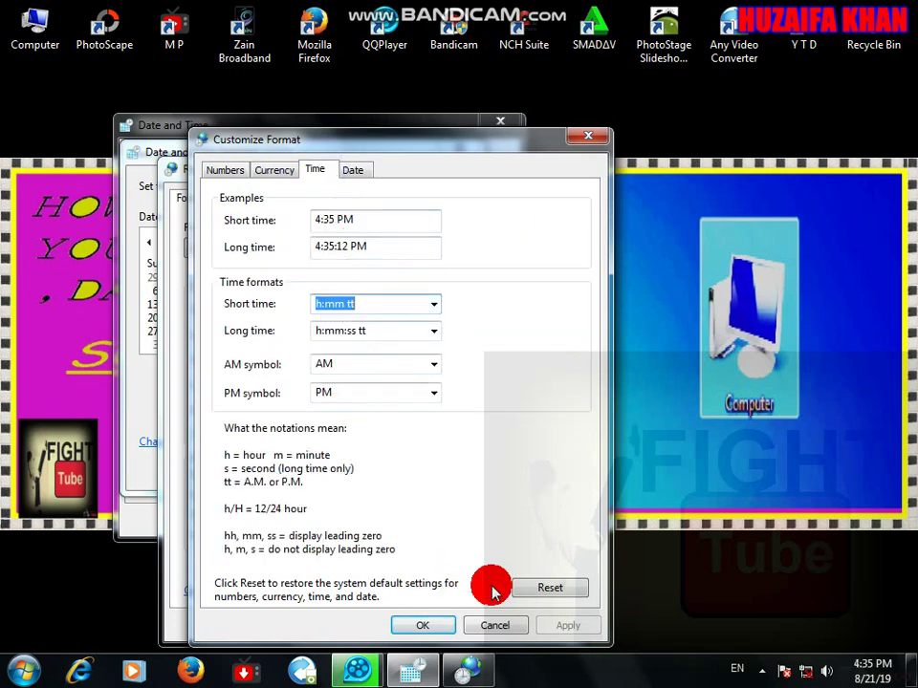
left_click(422, 625)
Examine the choices for first day of week, long time, long date and regional format in Region and Language.
left_click(496, 420)
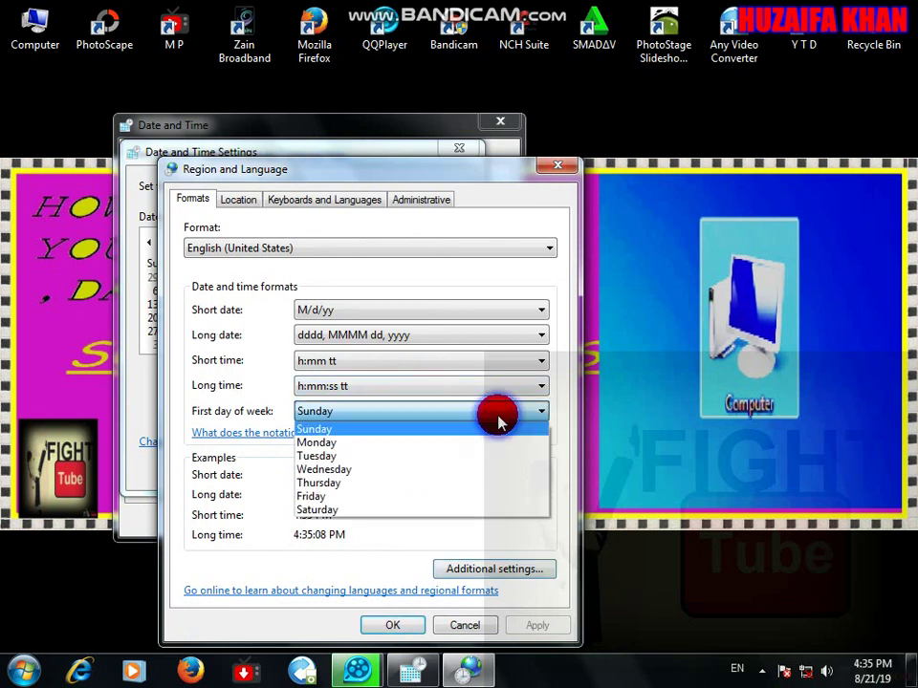
left_click(497, 417)
left_click(458, 386)
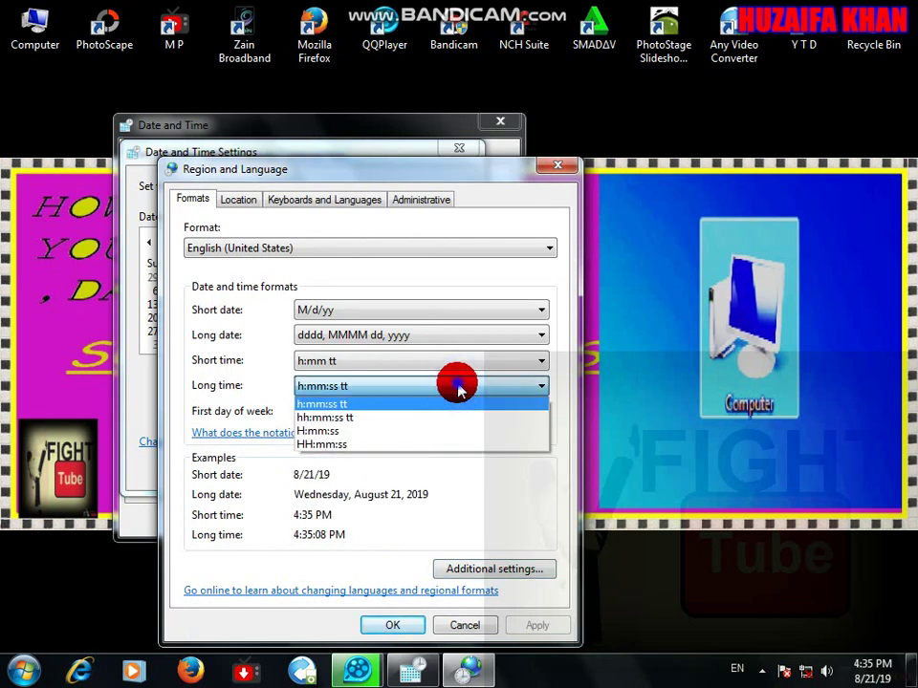
left_click(458, 386)
left_click(467, 341)
left_click(467, 337)
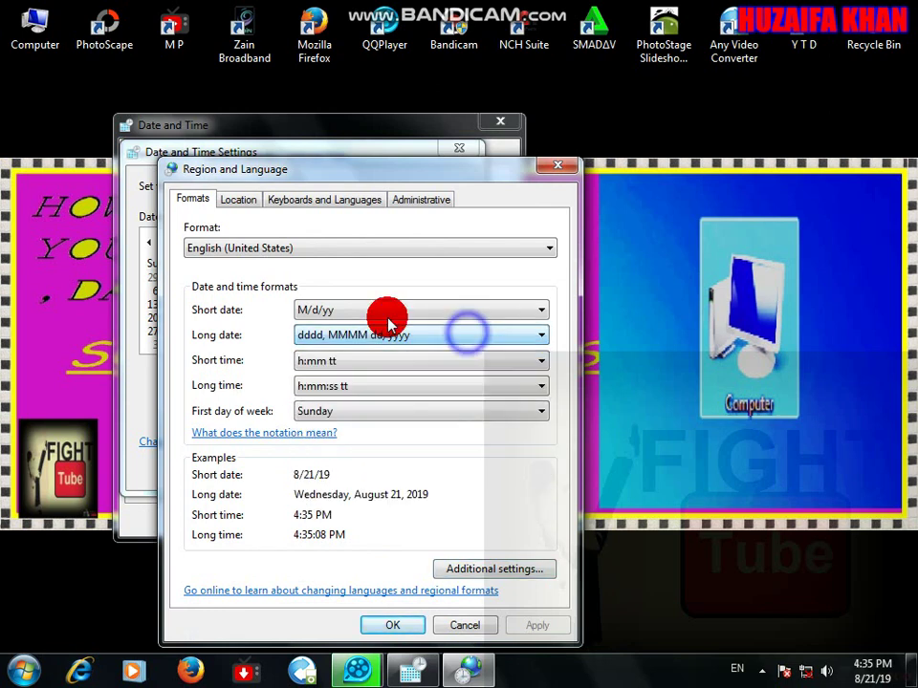
left_click(321, 251)
left_click(325, 249)
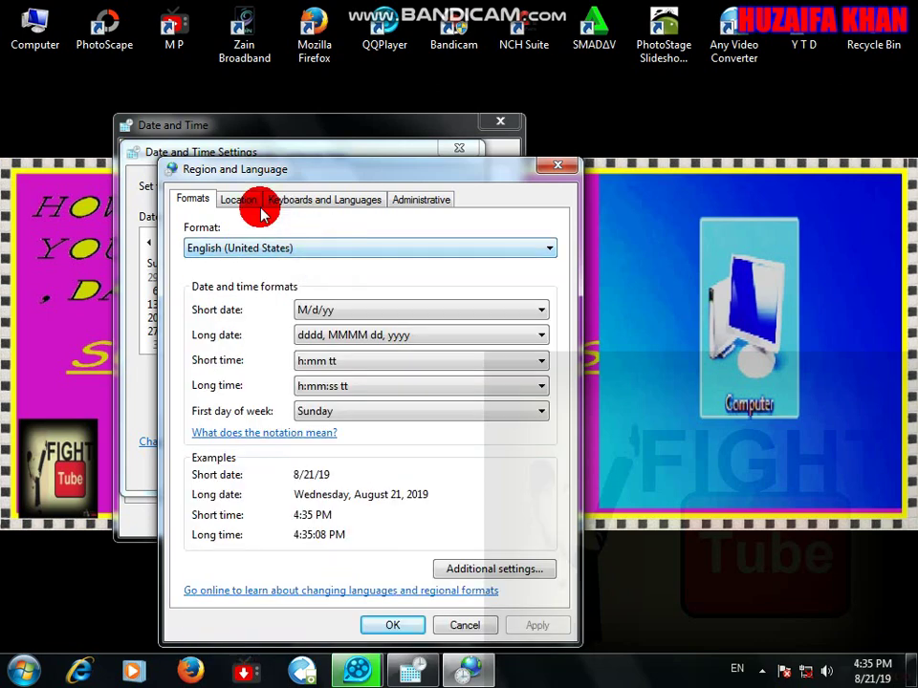
Look through the keyboard, language and administrative settings of Region and Language and return to the format settings.
left_click(260, 203)
left_click(282, 203)
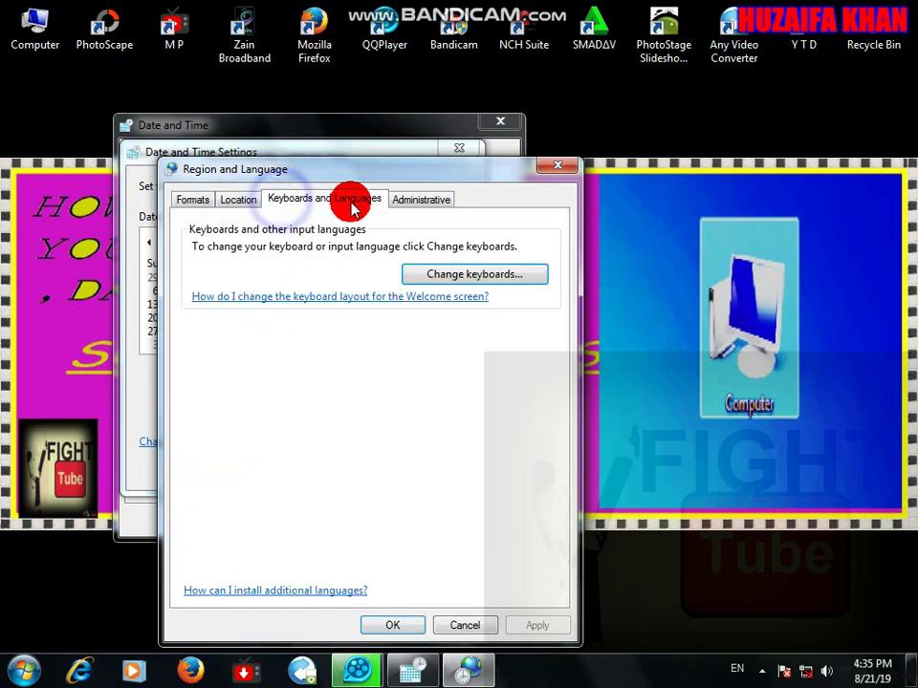
left_click(404, 202)
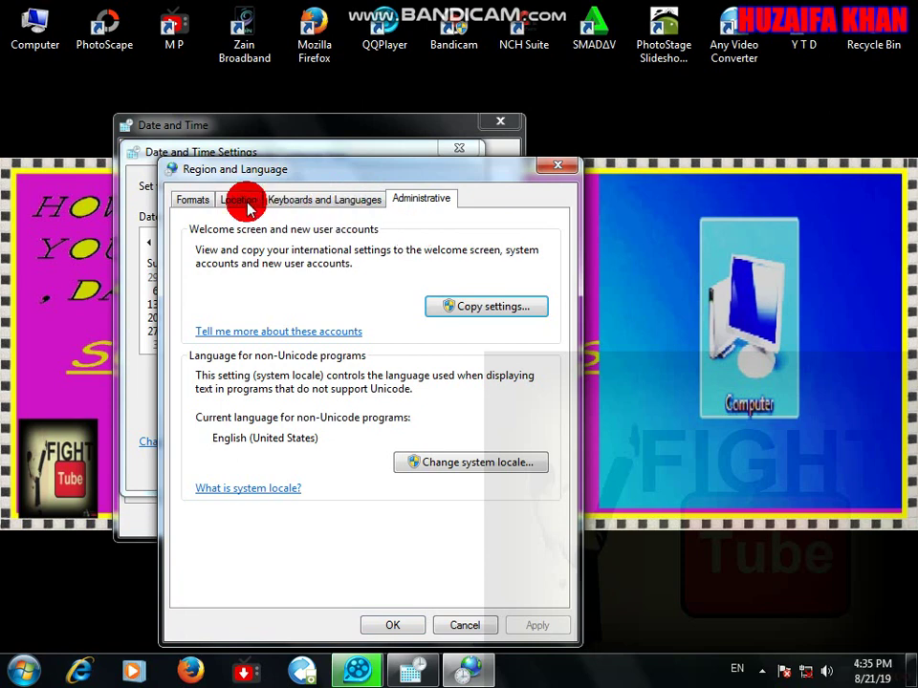
left_click(197, 202)
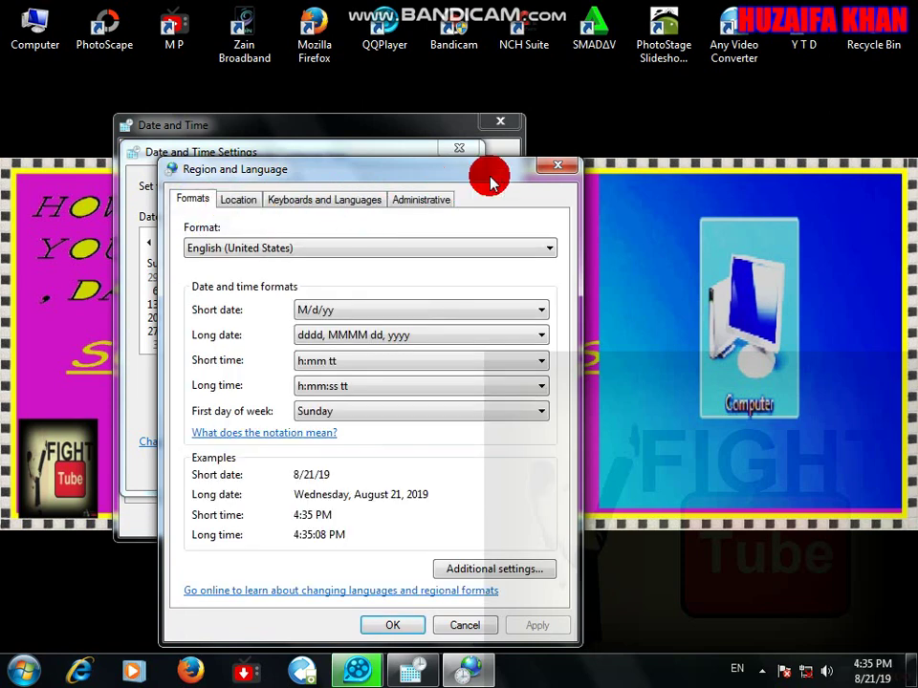
Close Region and Language and confirm the system date and time as October 1, 2019, 4:34:21 PM.
left_click(555, 166)
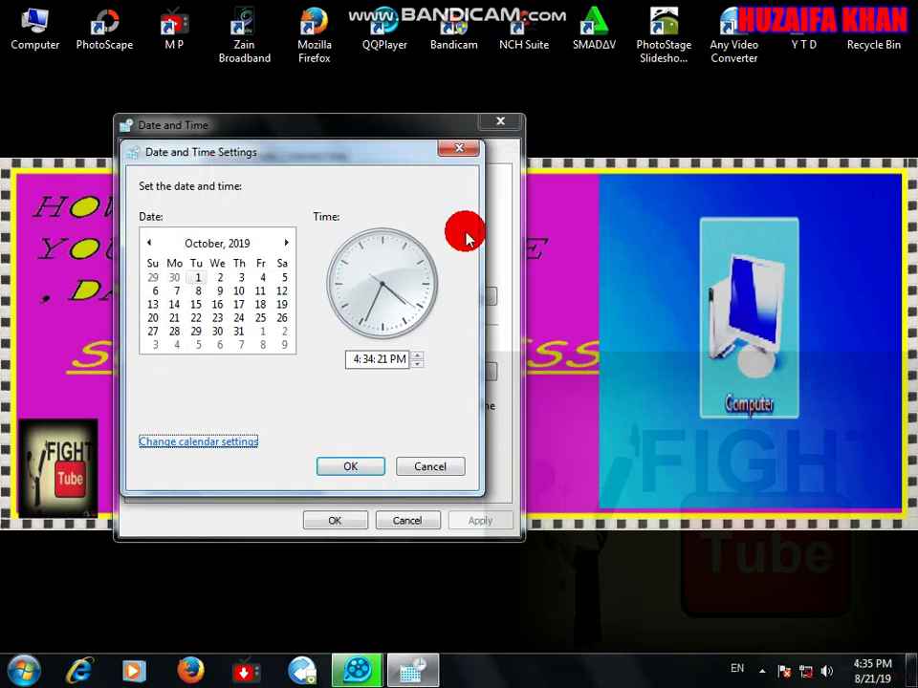
left_click(340, 467)
left_click(340, 517)
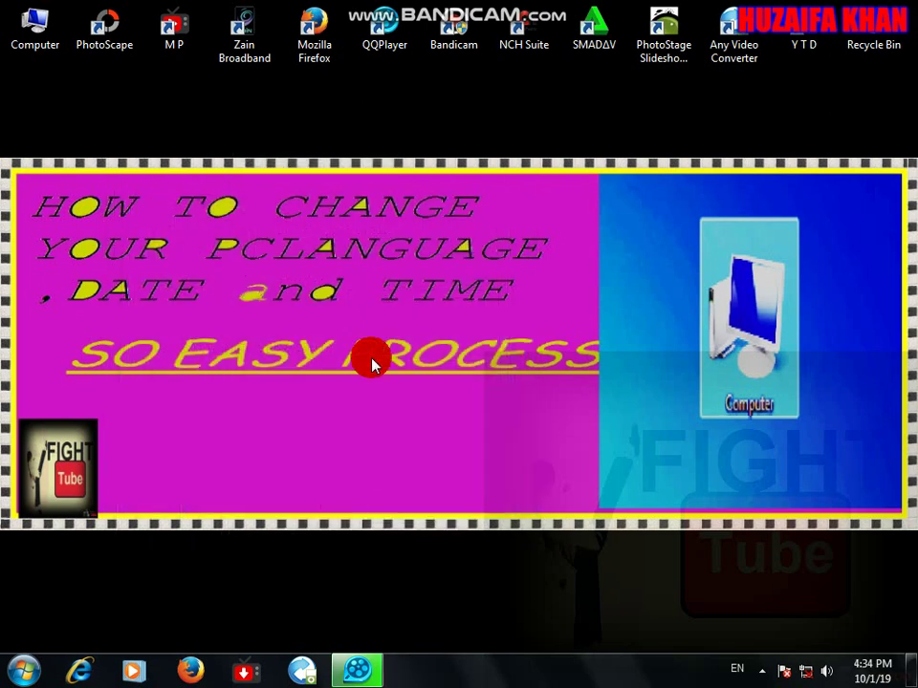
Create a new text document on the desktop with its default name and open it in Notepad.
right_click(354, 236)
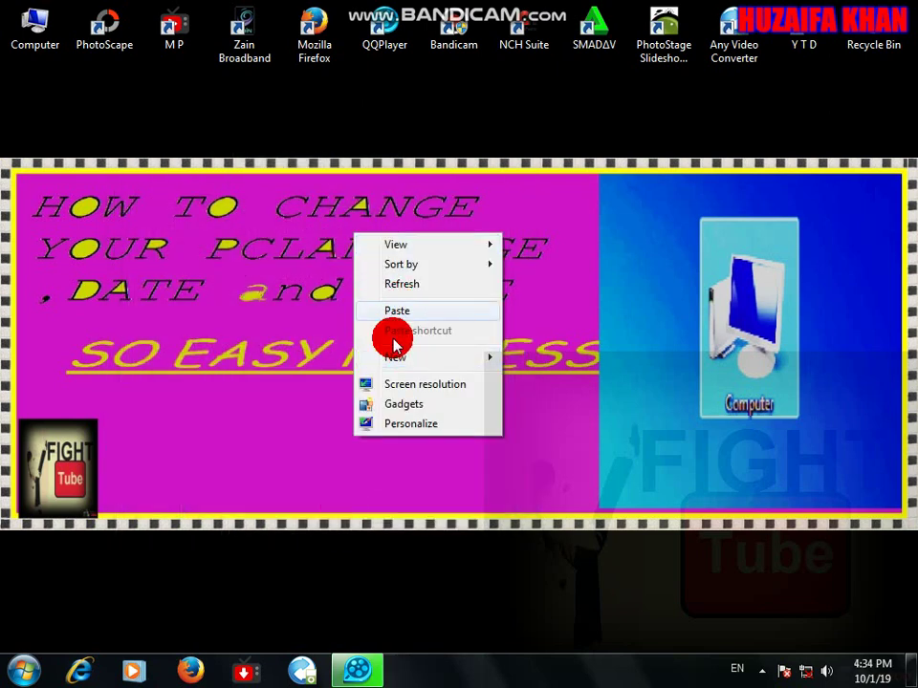
mouse_move(407, 360)
left_click(555, 499)
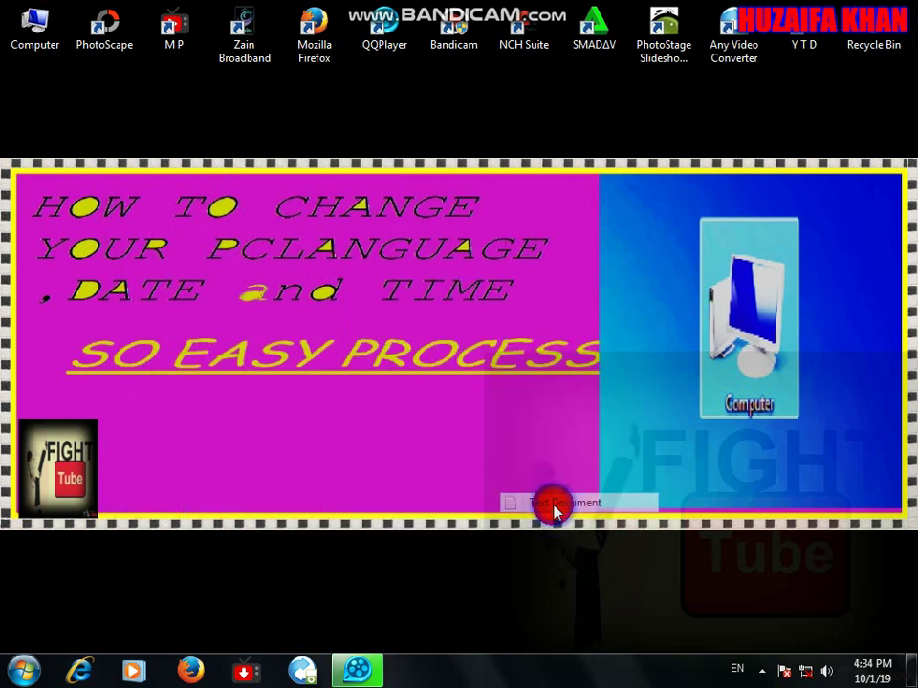
left_click(380, 276)
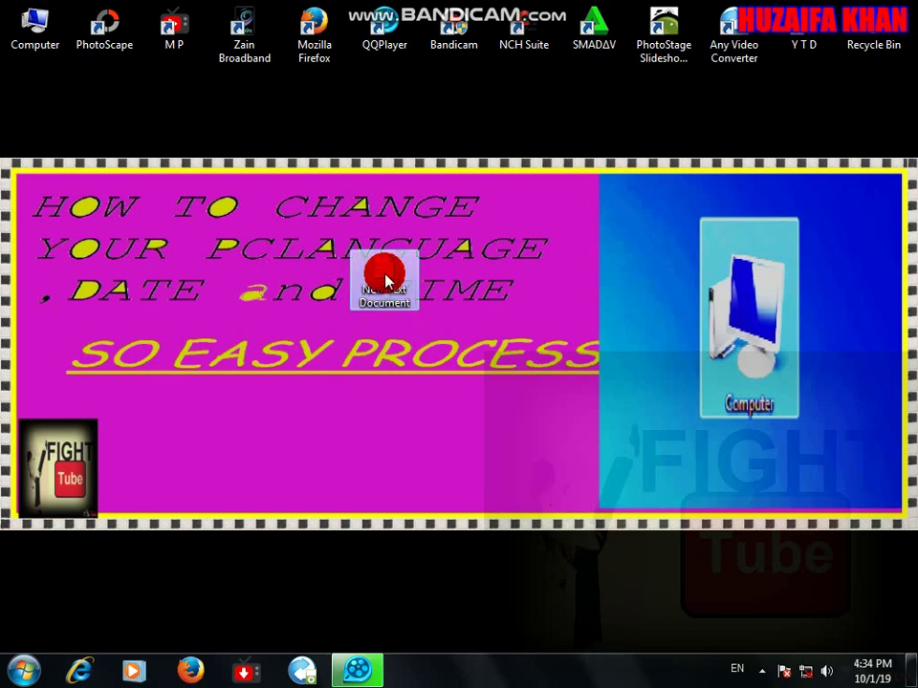
double_click(385, 277)
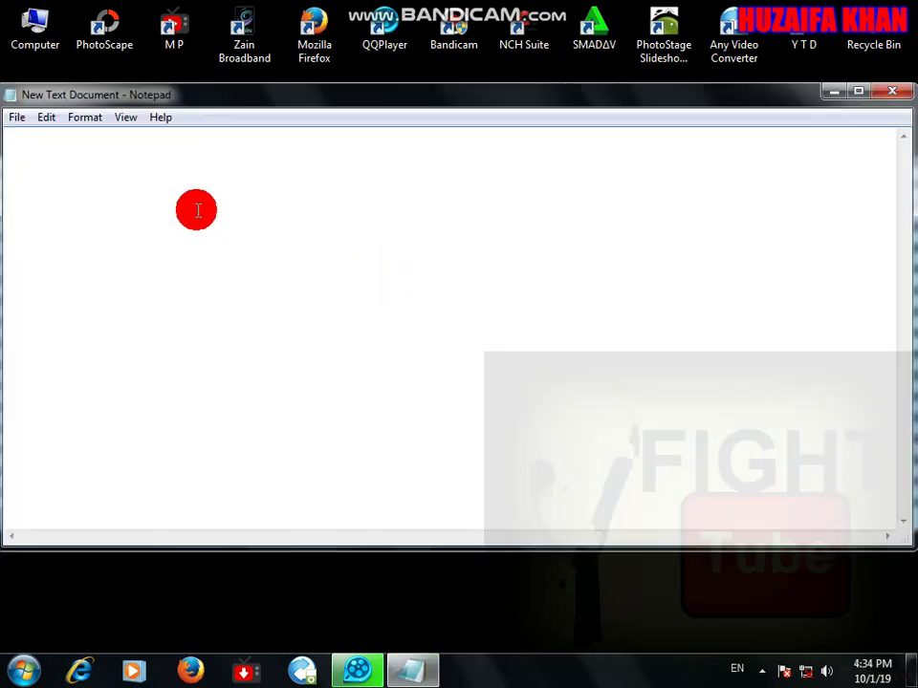